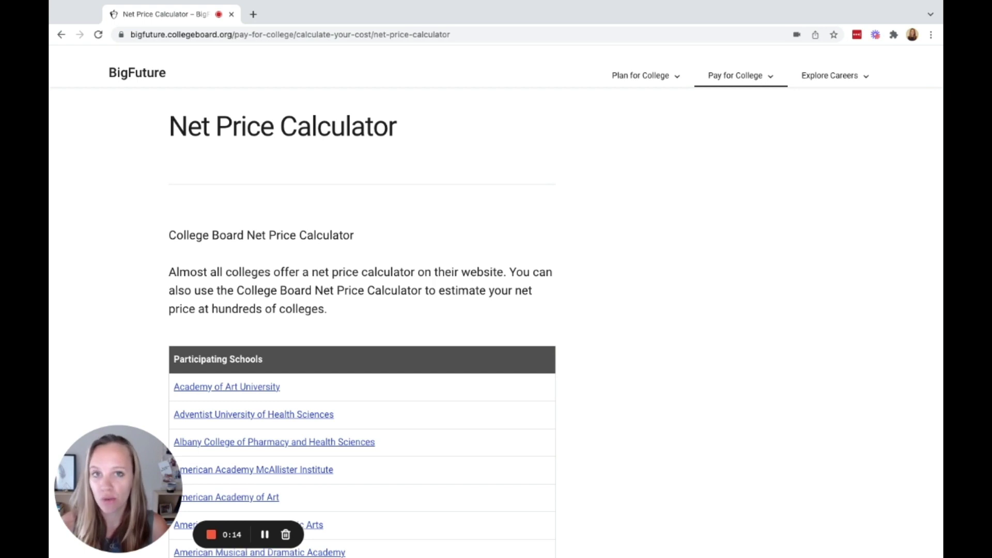
Open North Carolina State University's net price calculator from the list of participating schools.
scroll(310, 224, down, 15)
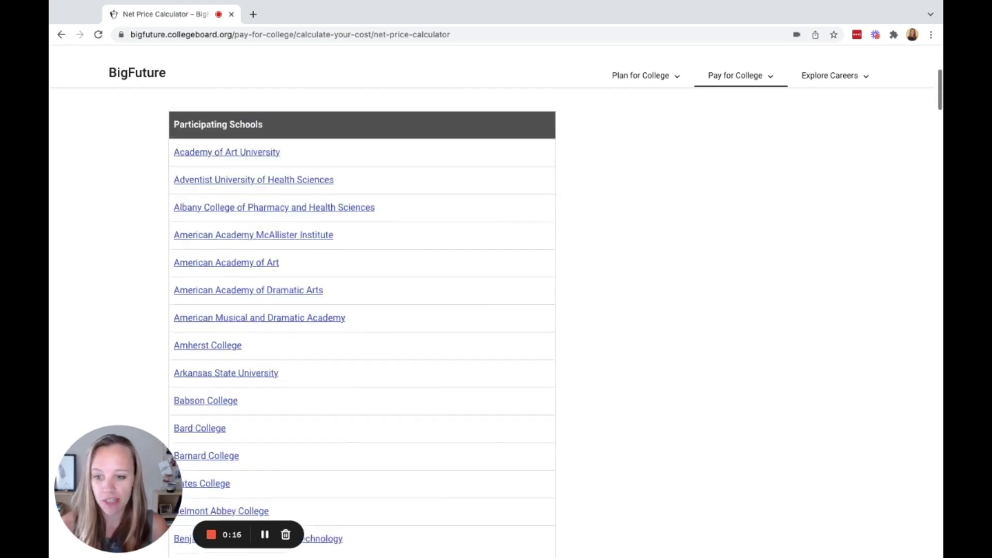
scroll(310, 224, down, 20)
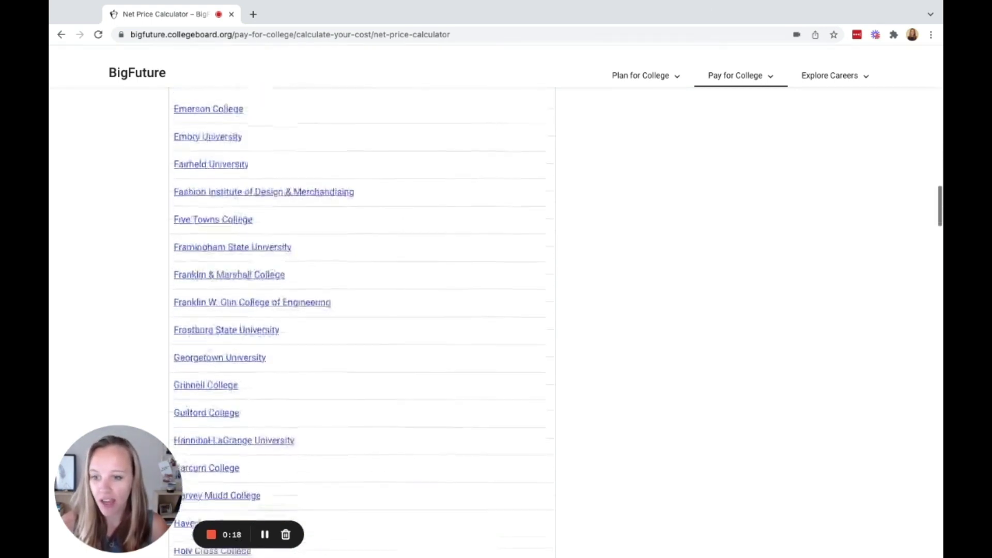
scroll(250, 423, down, 2)
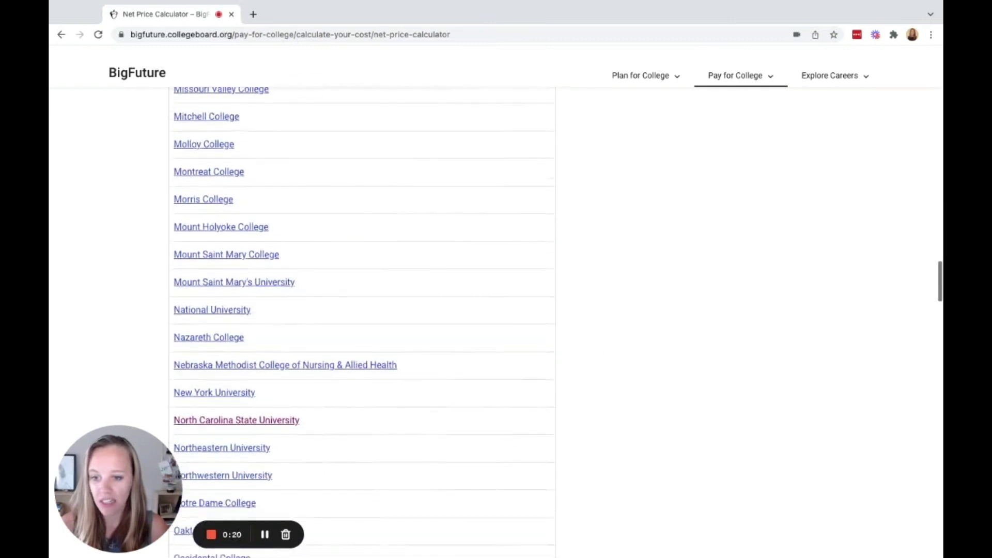
click(251, 423)
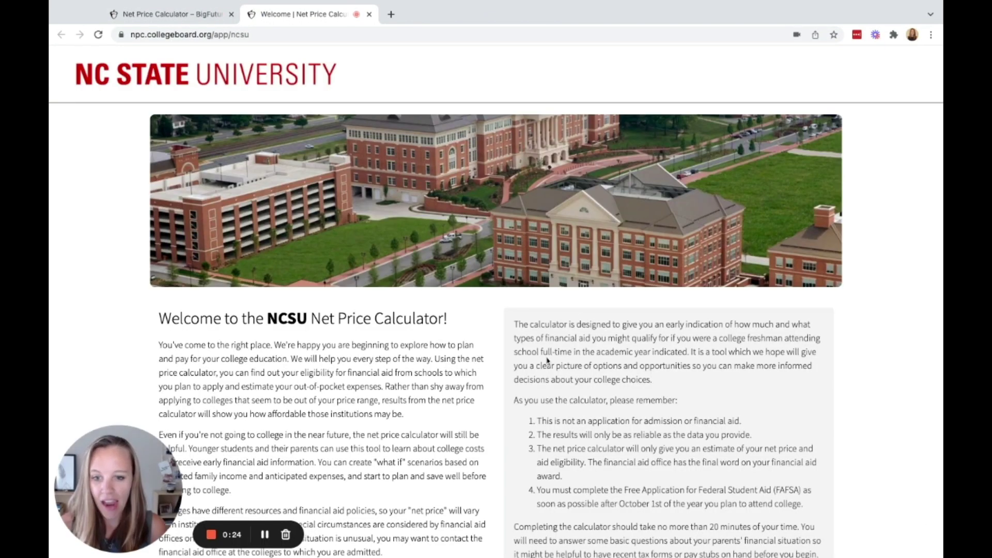
Read the welcome page's reminders on aid applications, estimate reliability and the FAFSA's October 1st timing.
scroll(504, 362, down, 4)
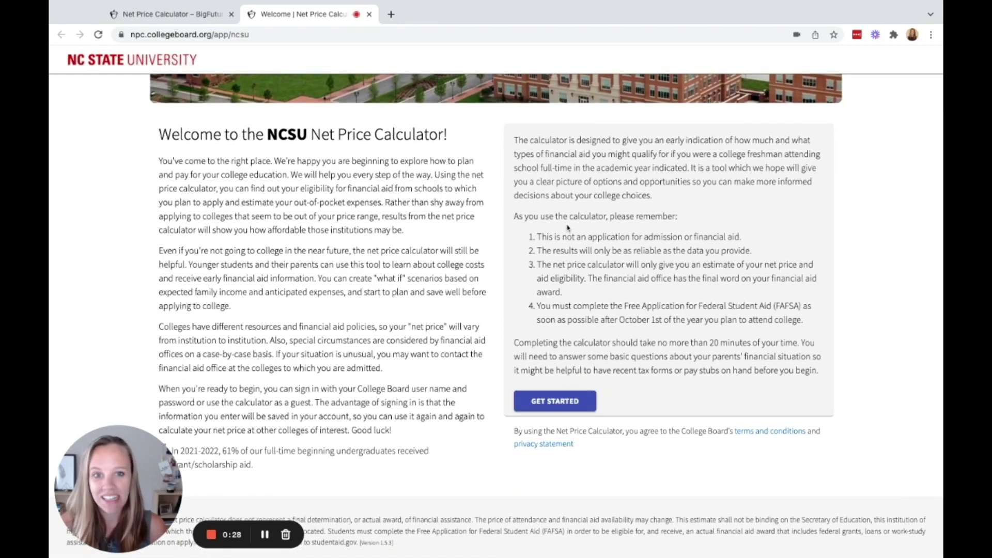
drag(538, 236, 742, 238)
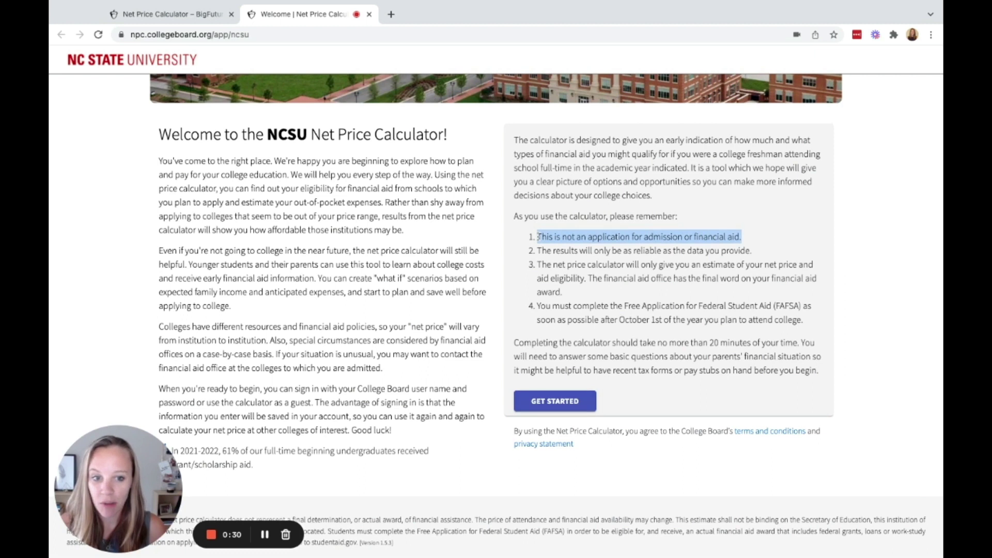
click(756, 243)
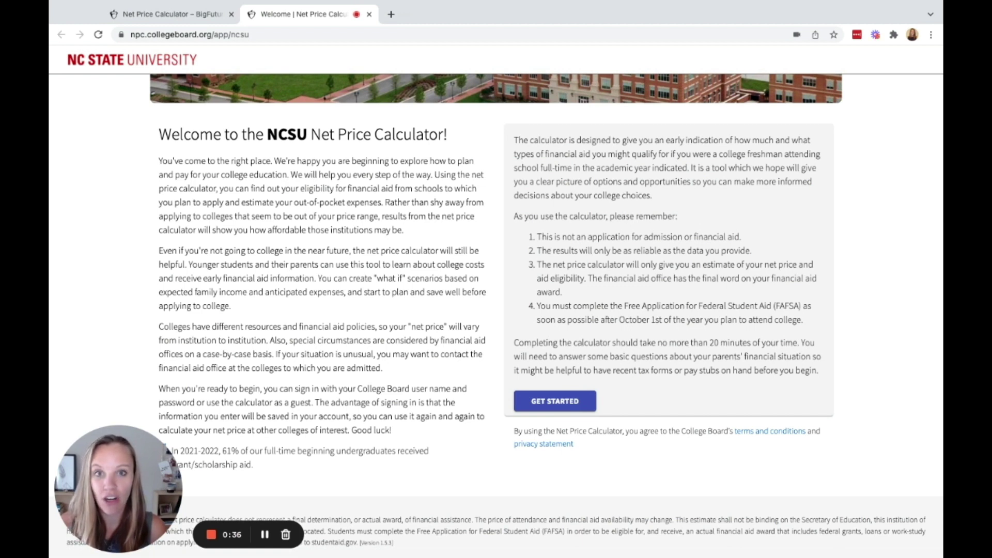
drag(668, 266, 538, 266)
scroll(629, 312, down, 1)
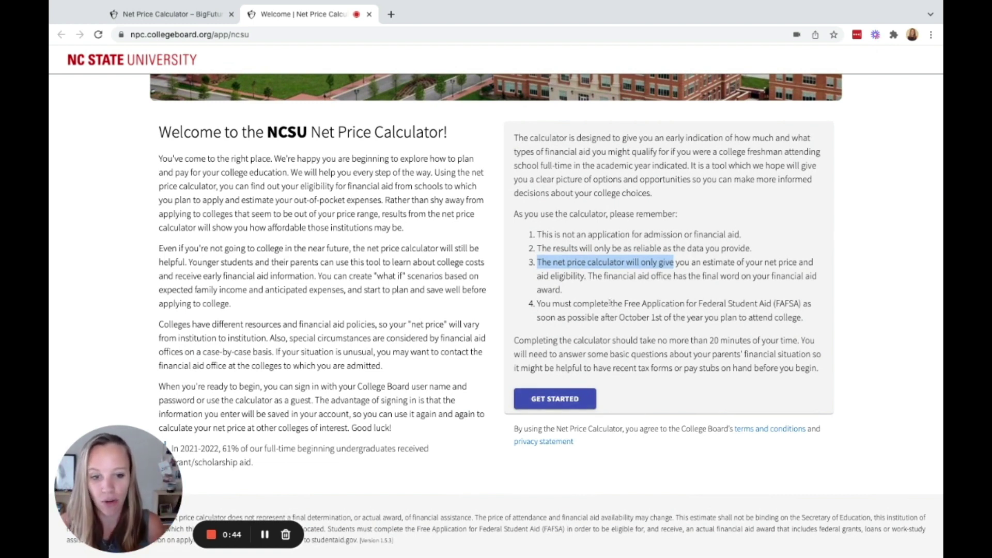
drag(609, 304, 829, 310)
click(731, 319)
drag(618, 317, 672, 318)
click(674, 318)
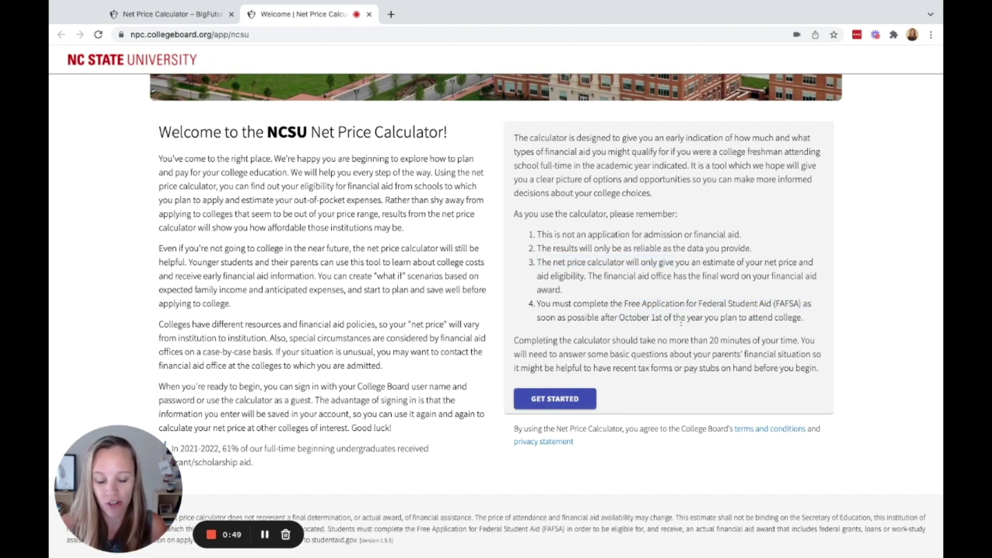
Start the calculator with "test" as the student's first name and the parent answering, and decline signing in with a College Board account.
click(571, 399)
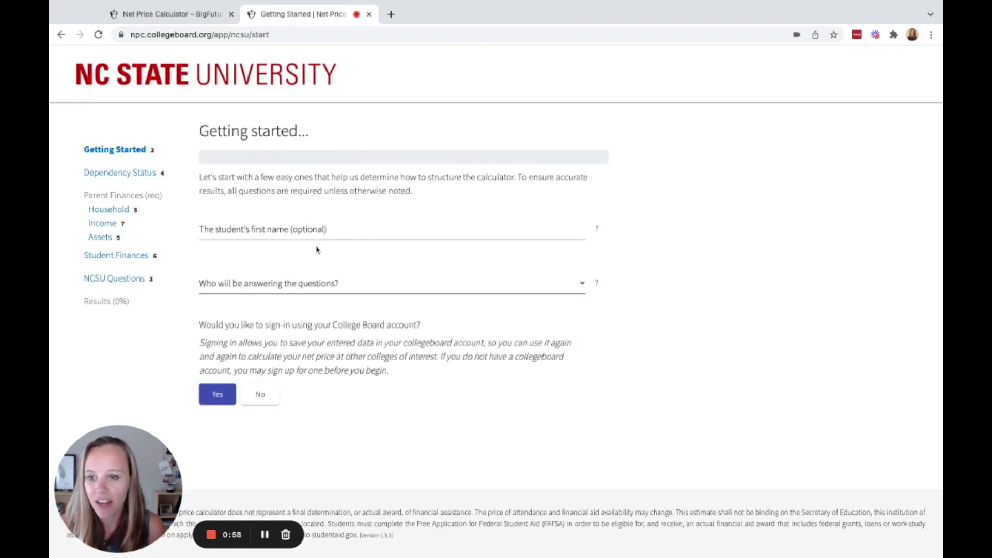
click(304, 230)
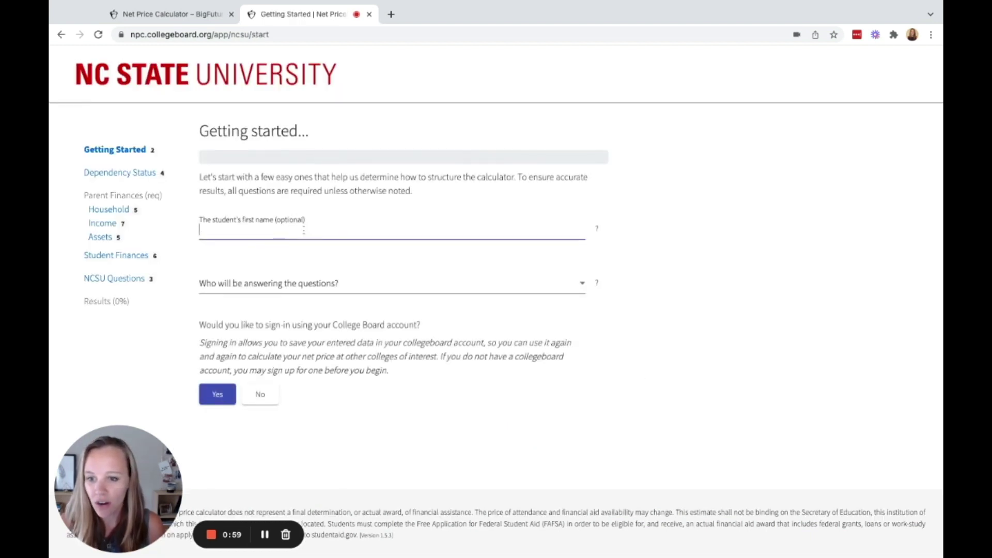
text(test)
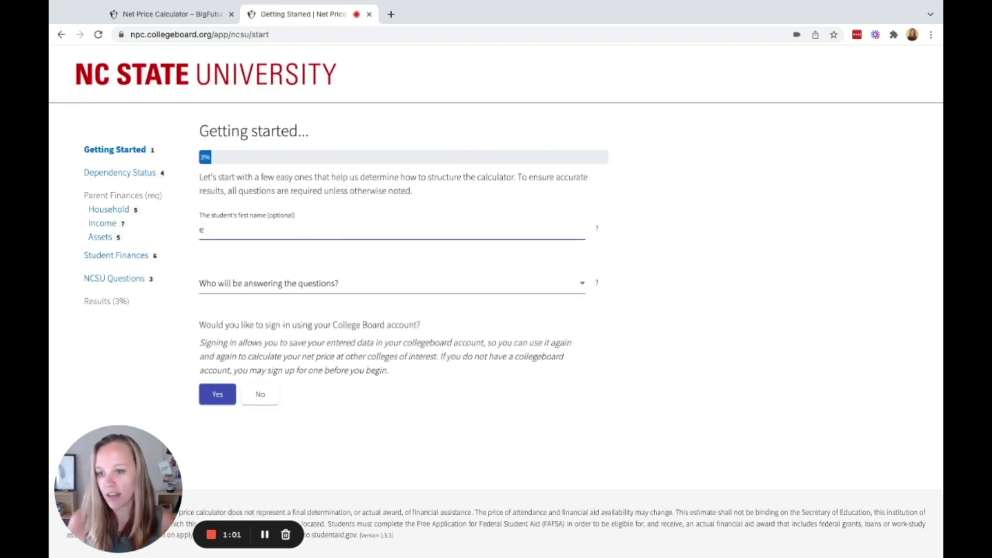
click(286, 285)
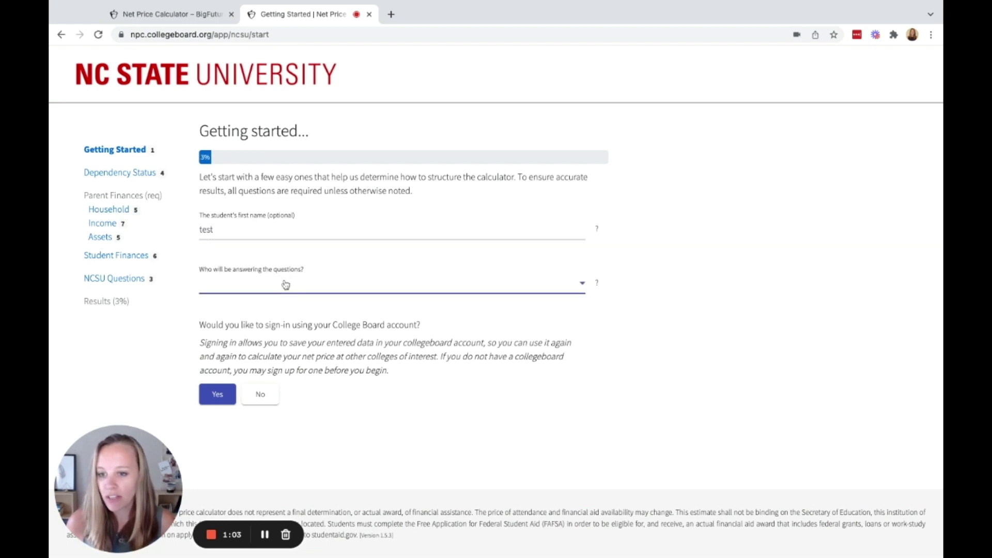
click(262, 302)
scroll(396, 383, down, 2)
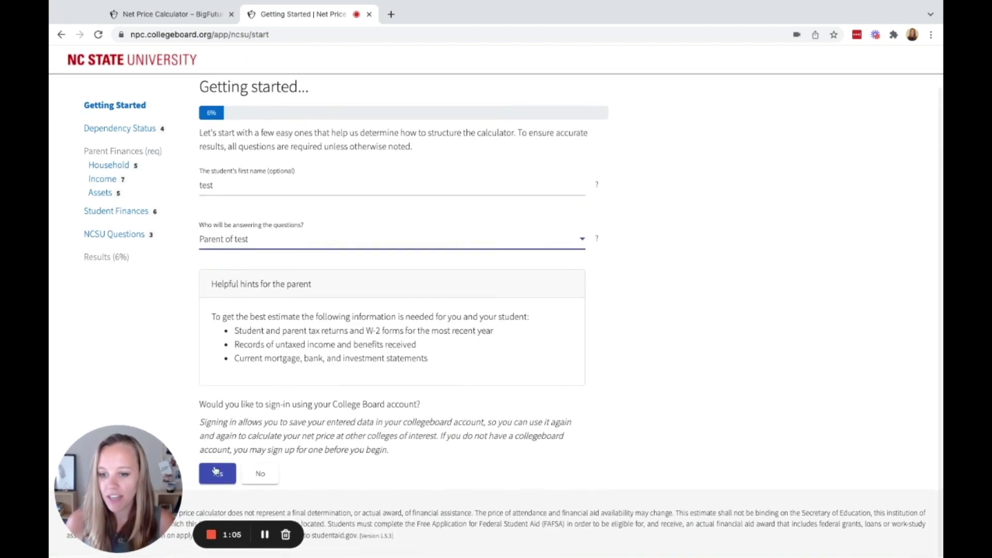
click(262, 474)
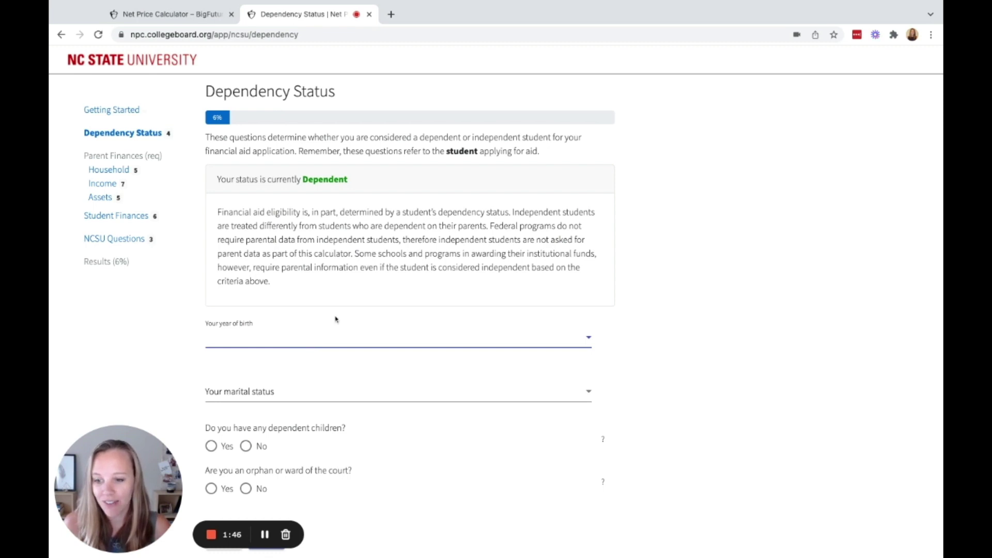
Complete the dependency questions with the student's birth year, Never married, and No for dependent children and orphan or ward of the court.
click(265, 345)
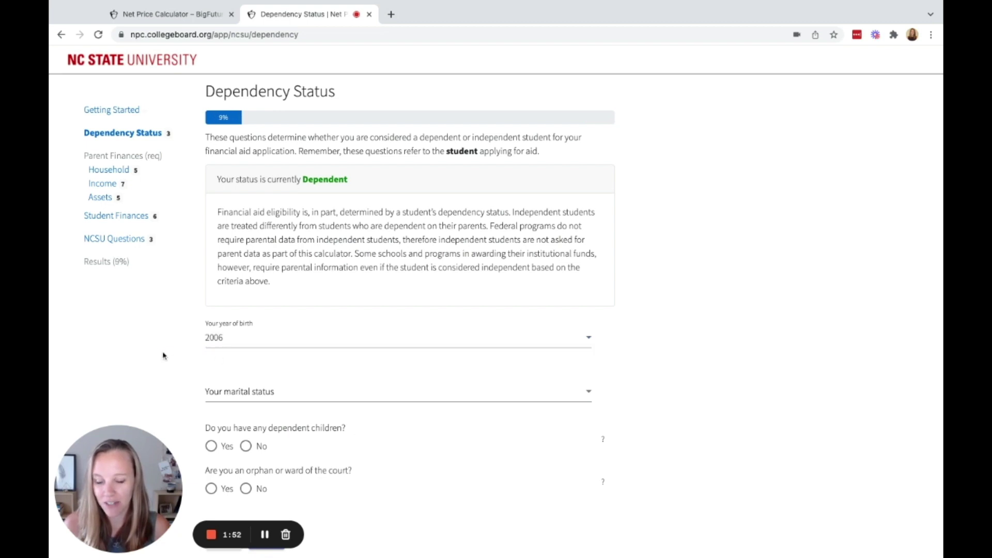
click(258, 395)
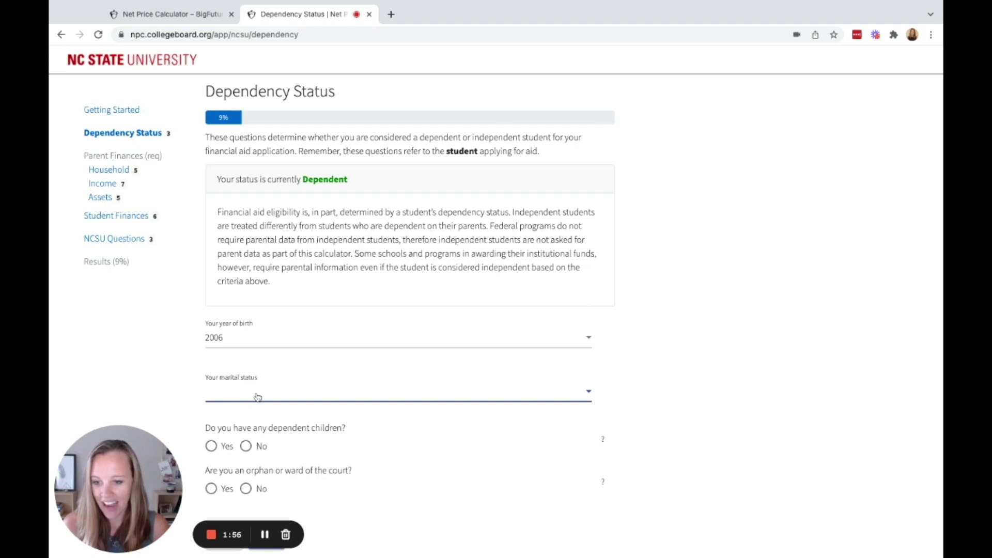
key(Return)
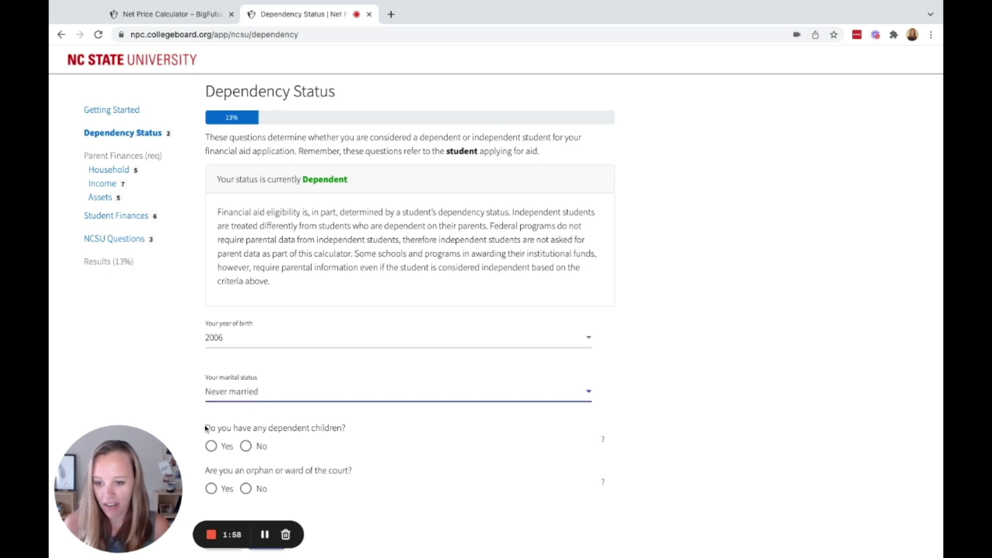
click(260, 453)
click(247, 489)
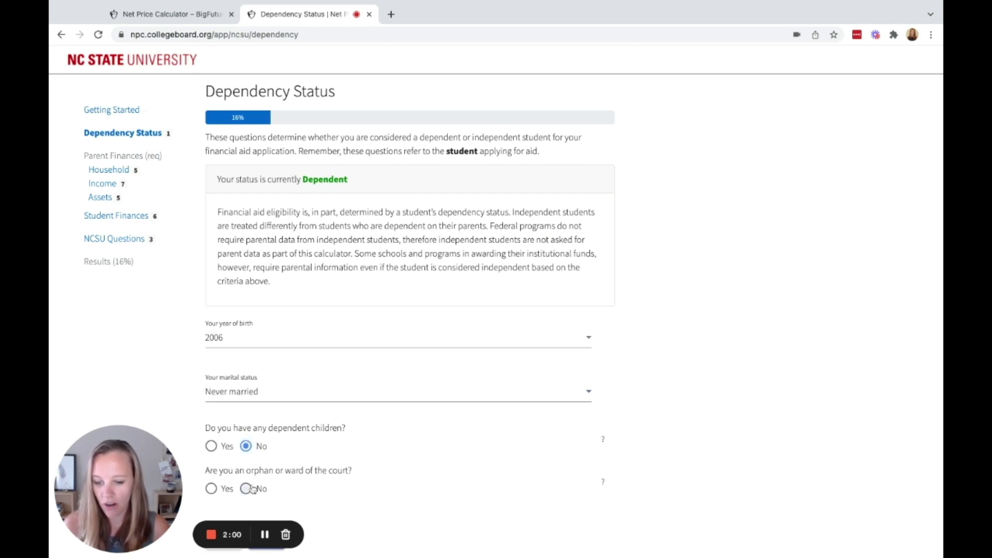
scroll(501, 463, down, 2)
click(262, 463)
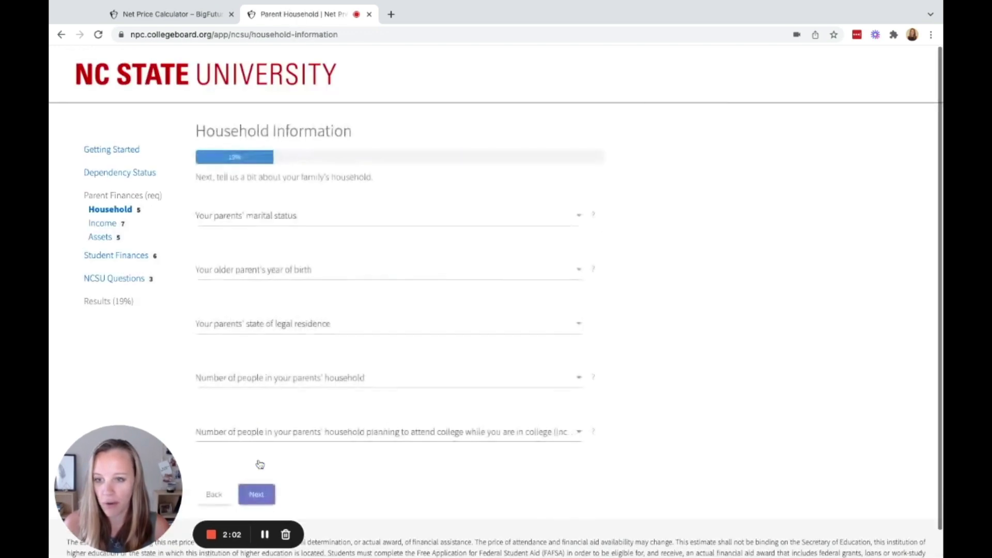
Set the parents' marital status to Married and enter the older parent's year of birth.
click(268, 220)
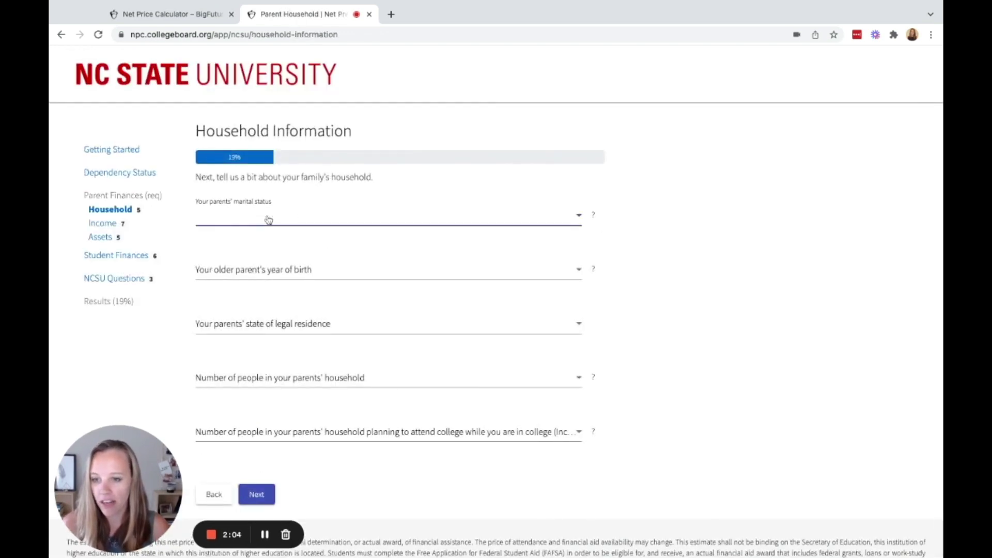
click(340, 288)
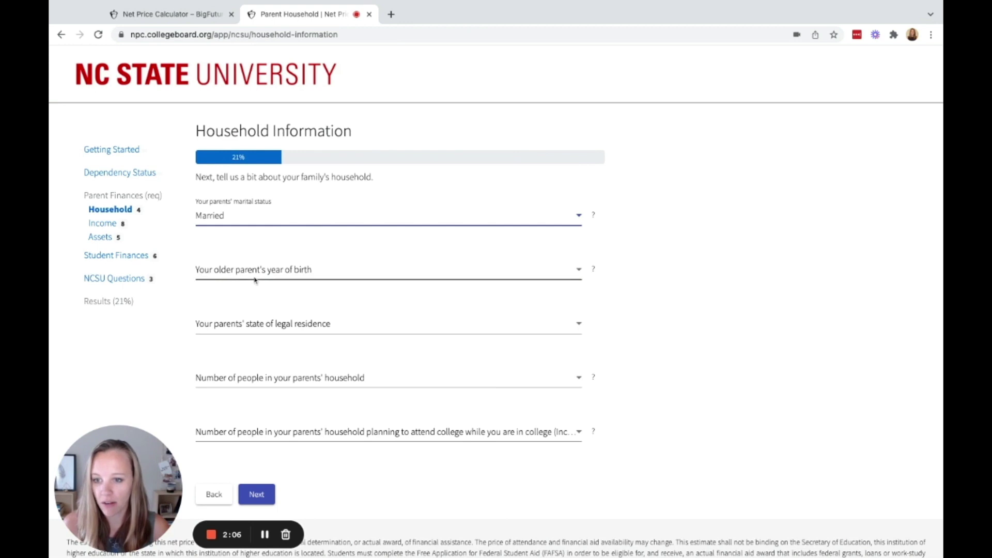
click(292, 276)
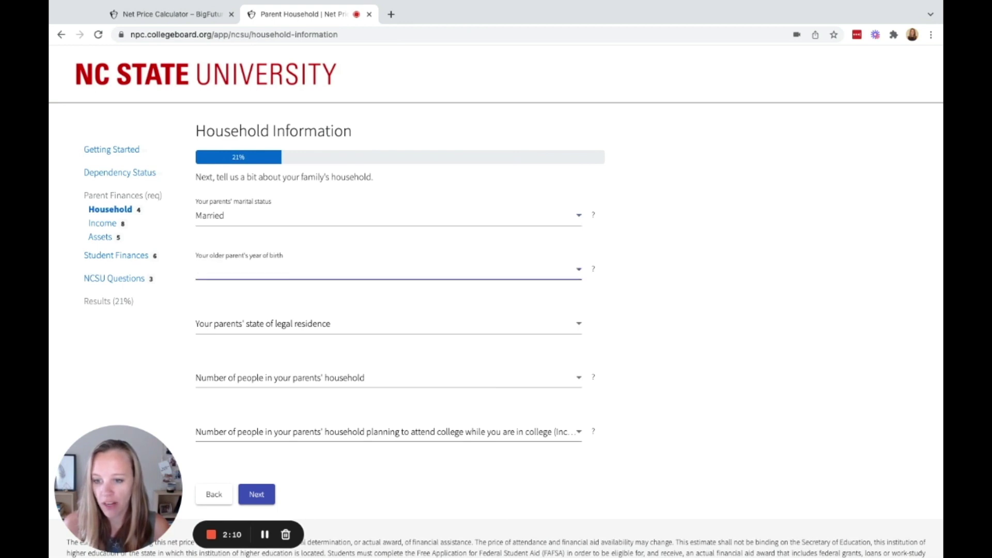
text(1971)
key(Tab)
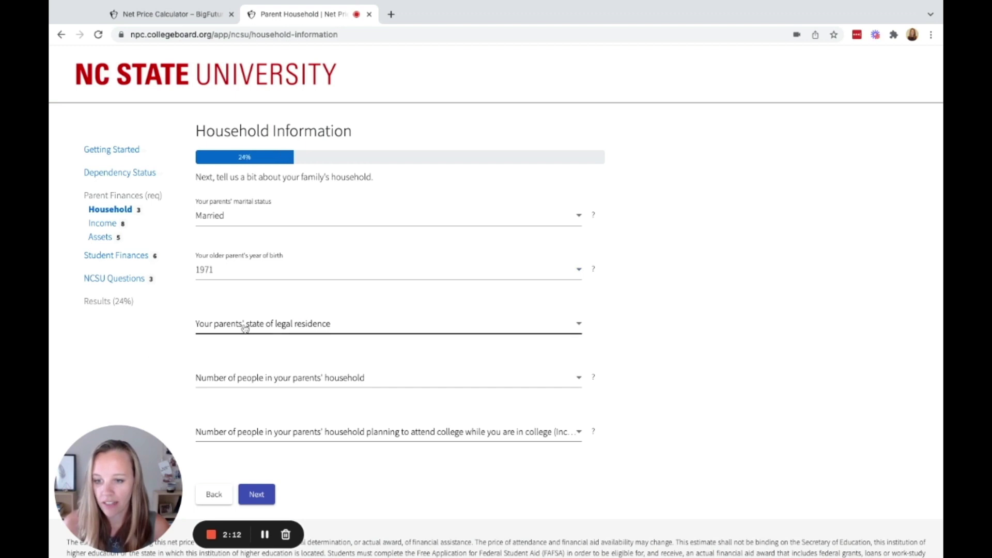
Complete the household information with North Carolina as legal residence, 5 people in the household and 1 attending college, and continue to parent income.
click(322, 329)
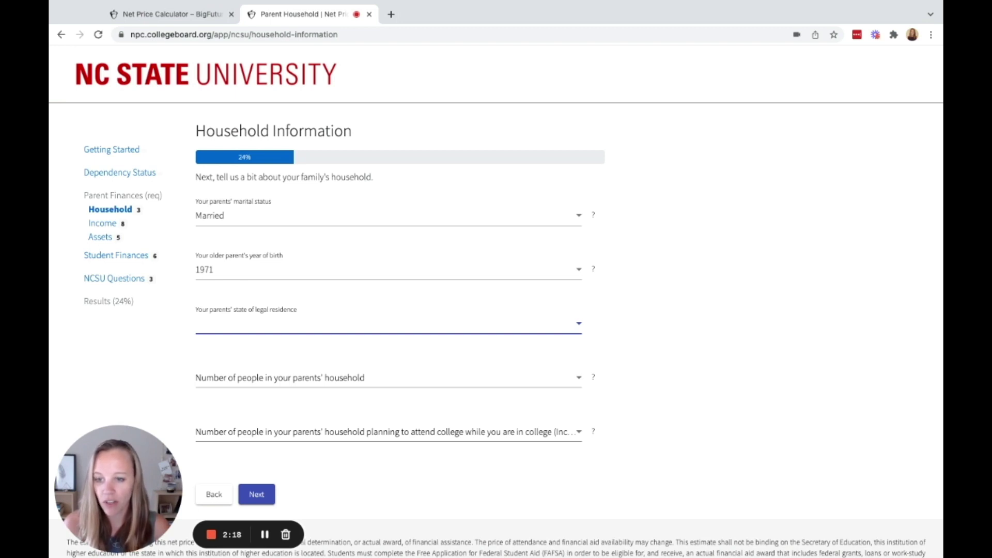
text(North Carolina)
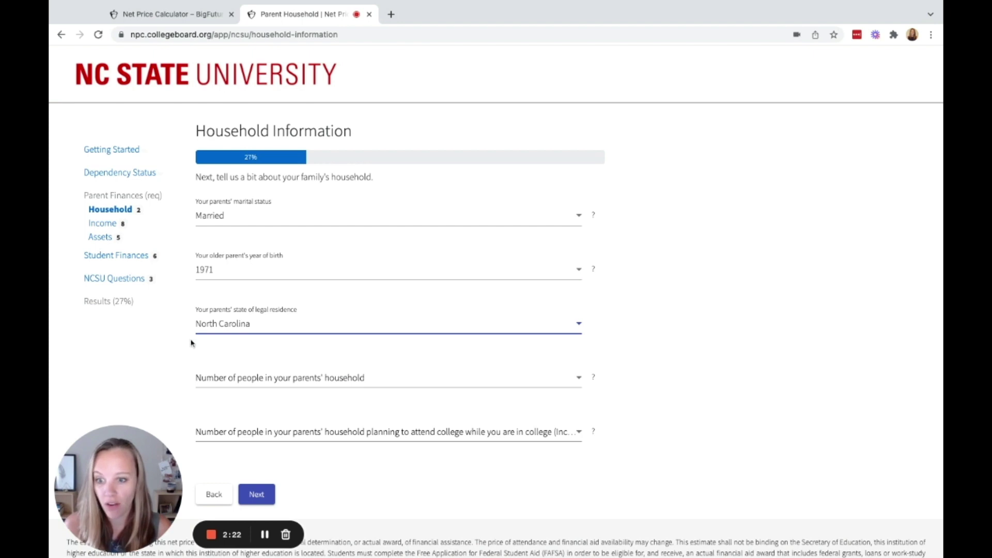
click(310, 380)
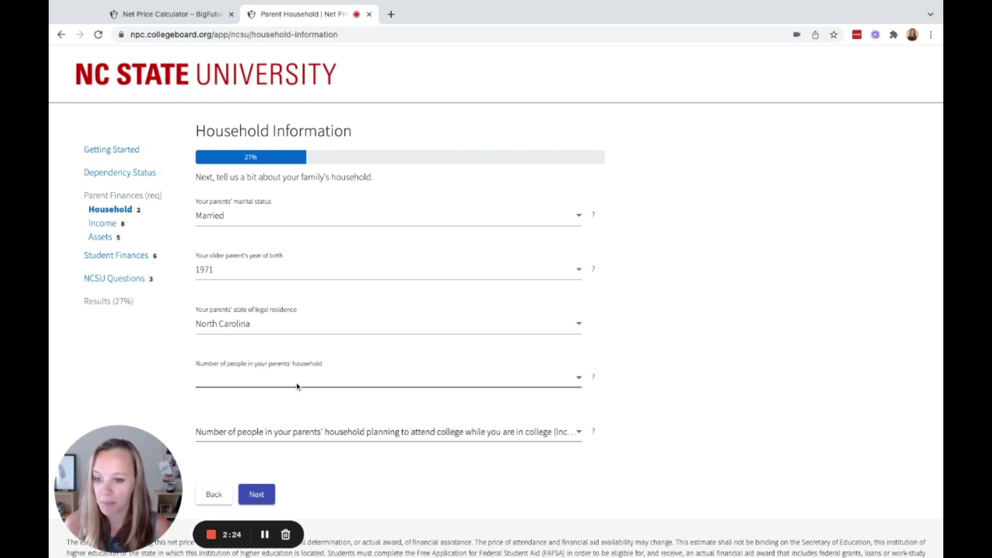
text(5)
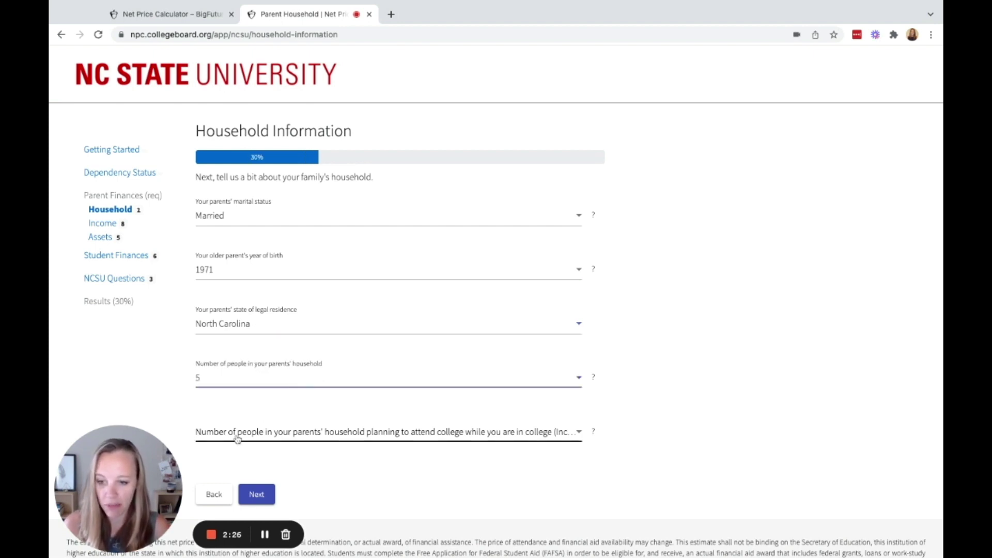
click(293, 435)
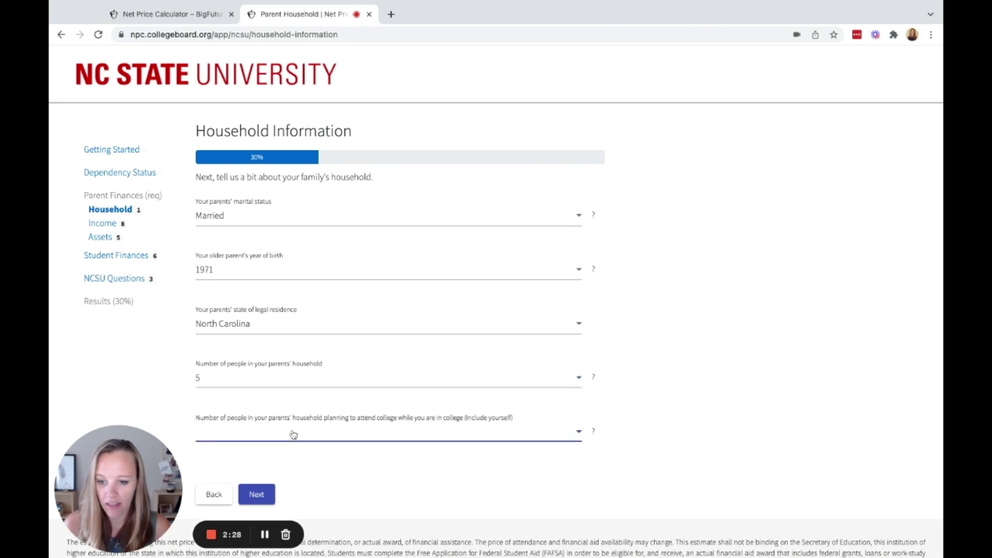
scroll(310, 434, down, 1)
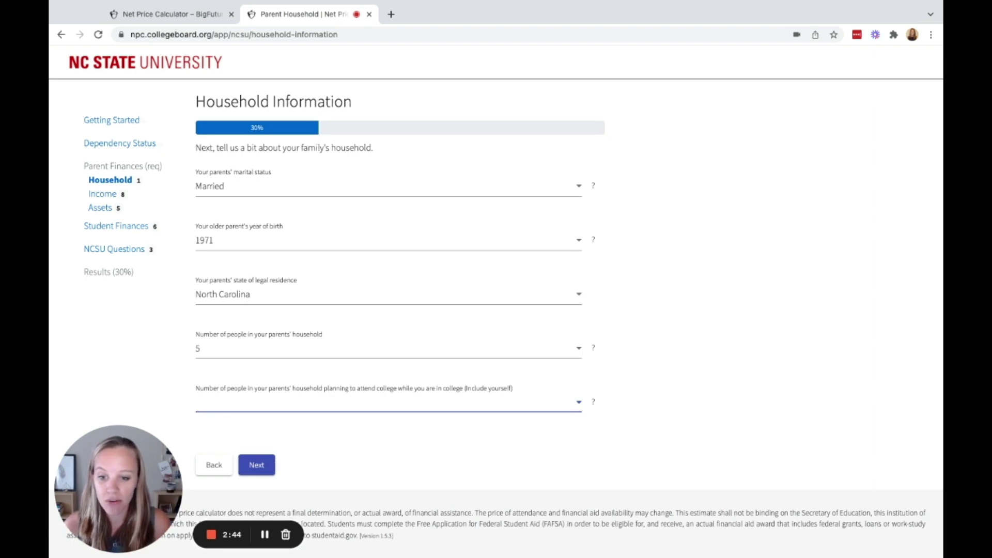
key(1)
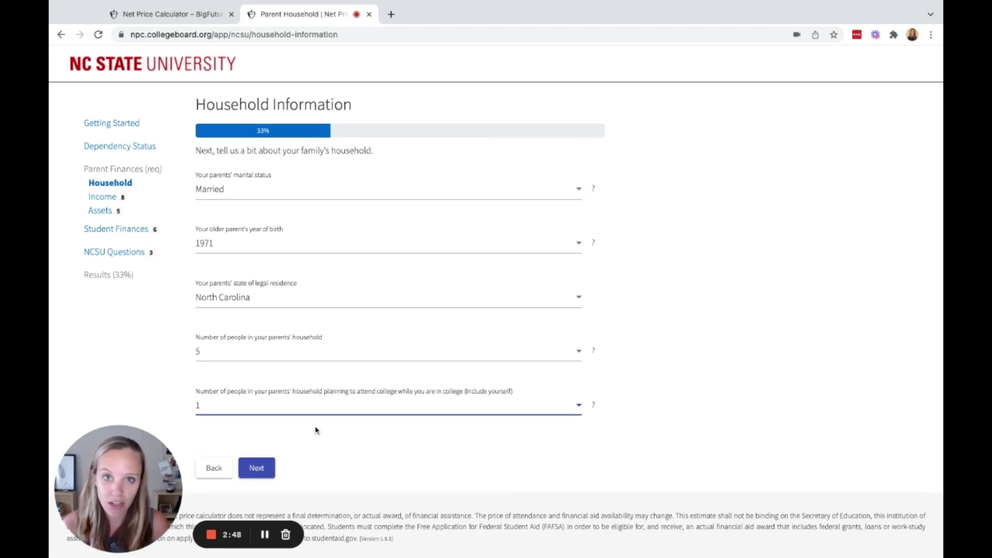
click(256, 469)
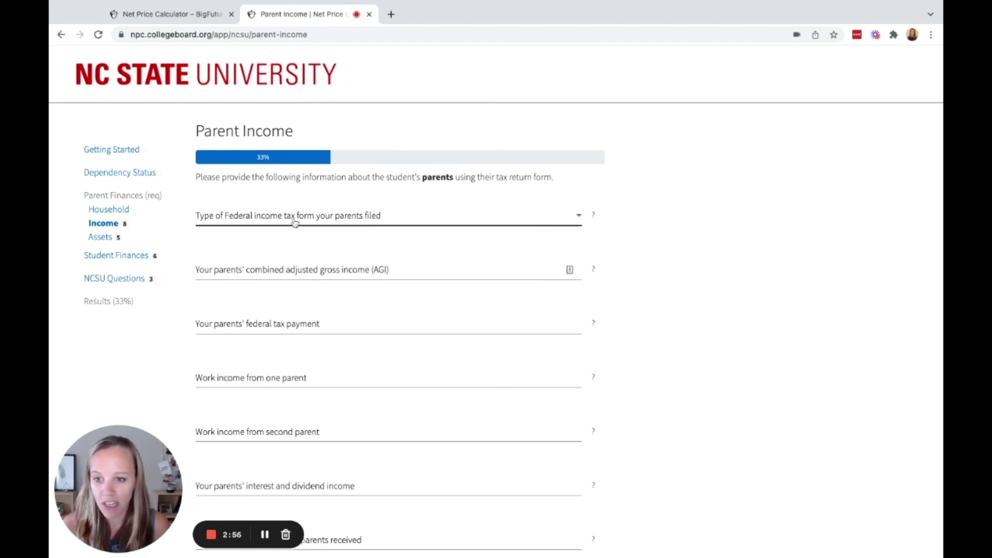
Set the parents' federal tax form type to Other tax form and their combined adjusted gross income to $100,000.
click(295, 223)
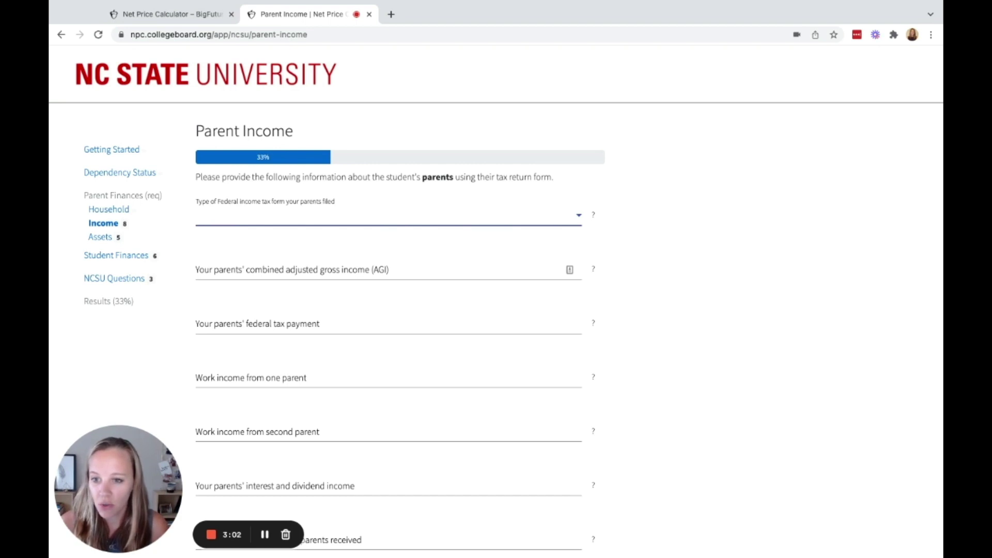
click(260, 266)
text(1)
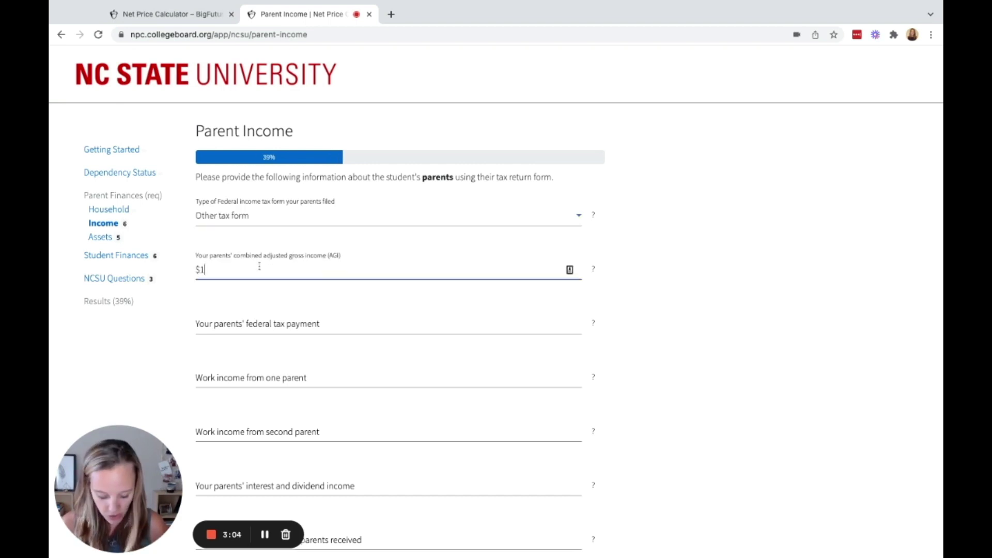
text(00,000)
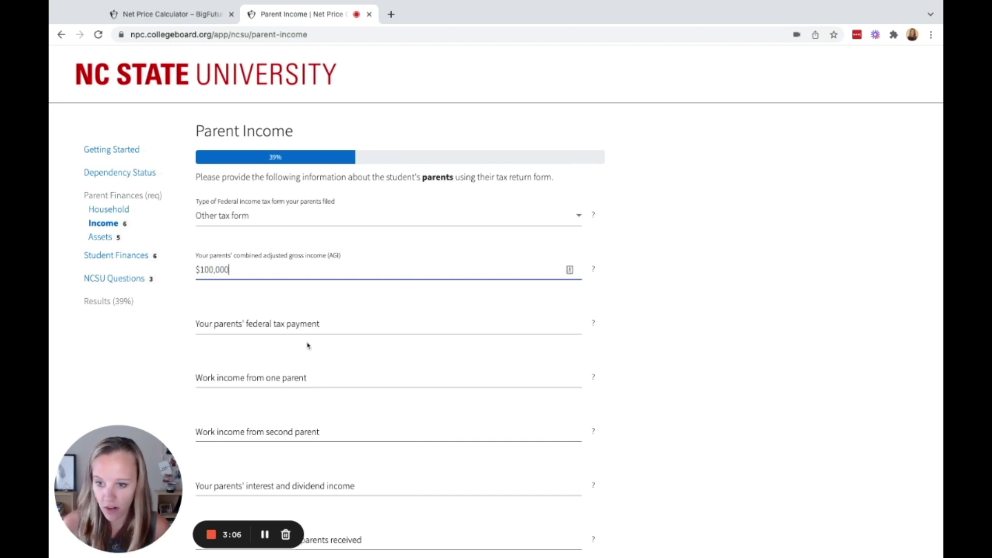
Set the parents' federal tax payment to $20,000 and the work incomes to $80,000 for one parent and $20,000 for the second.
click(277, 321)
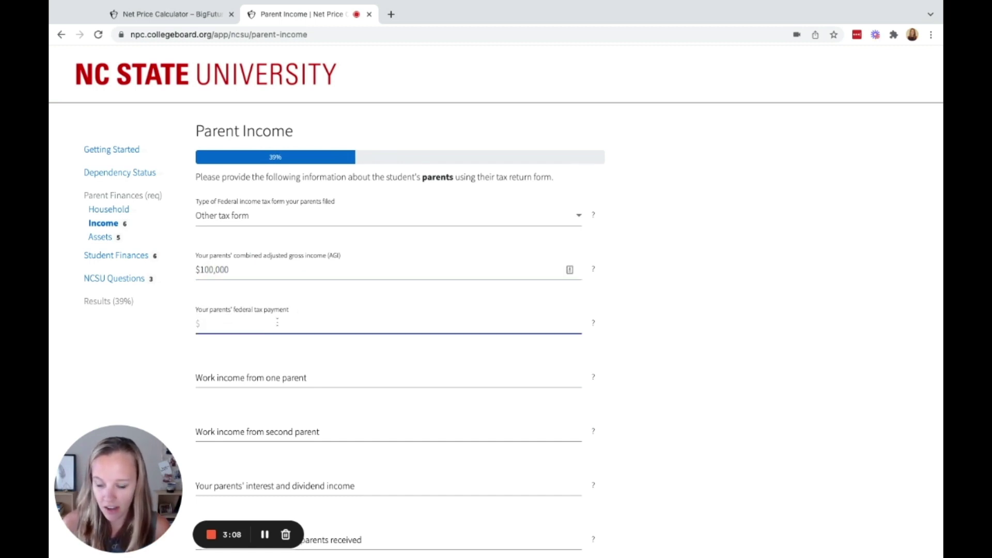
text(200000)
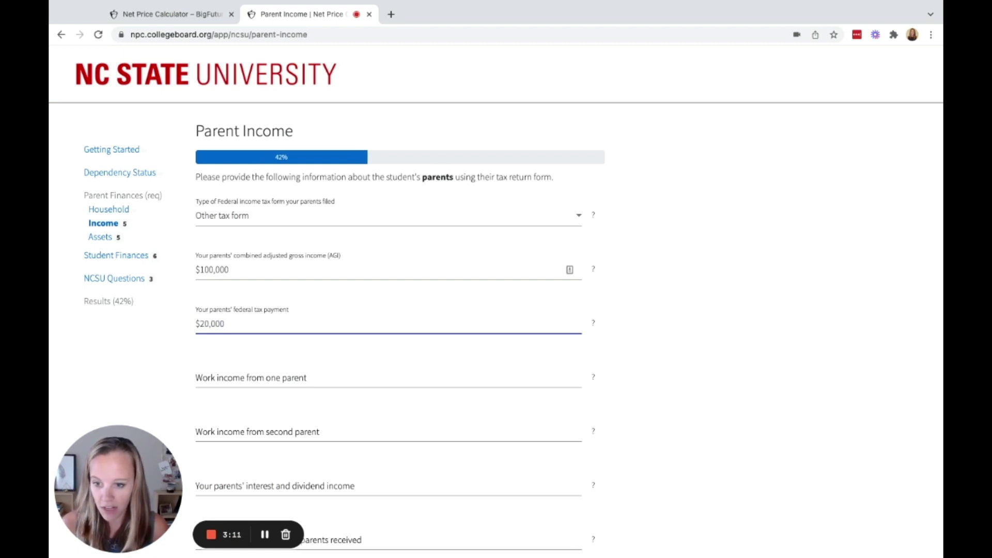
click(311, 377)
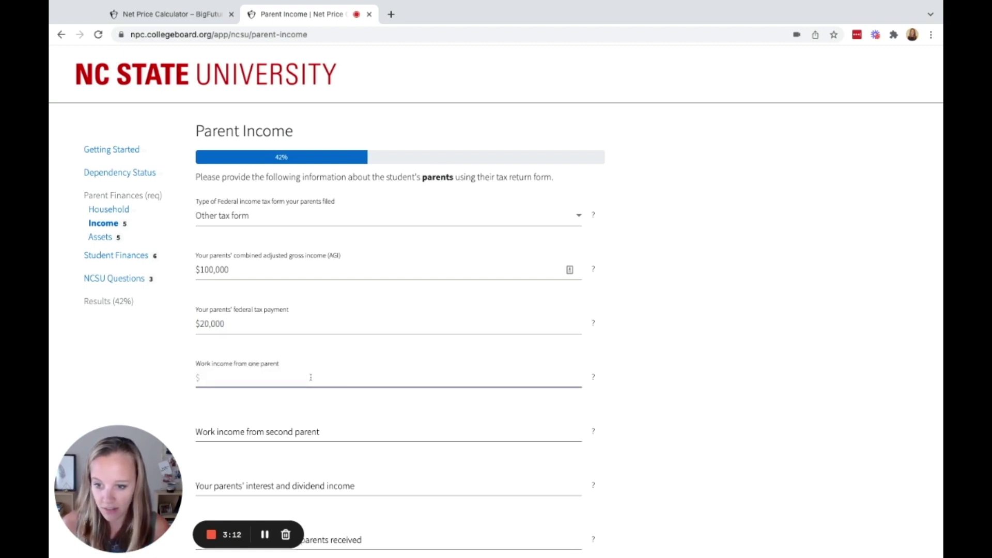
scroll(319, 378, down, 3)
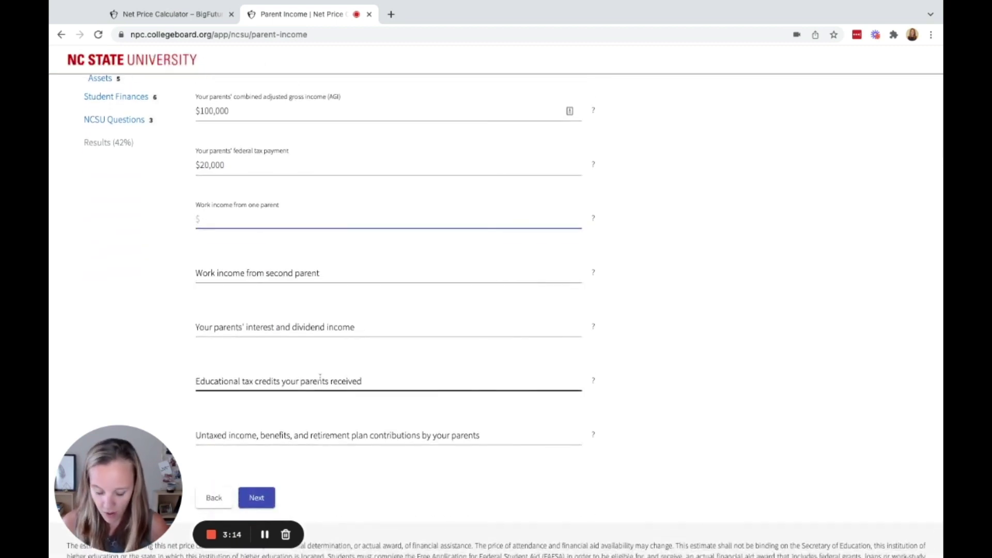
text(800000)
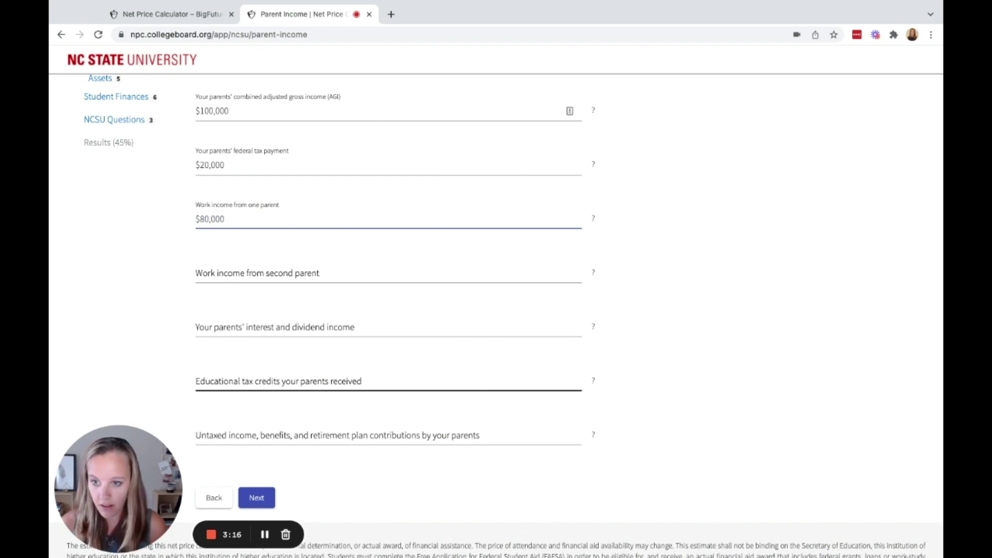
key(Tab)
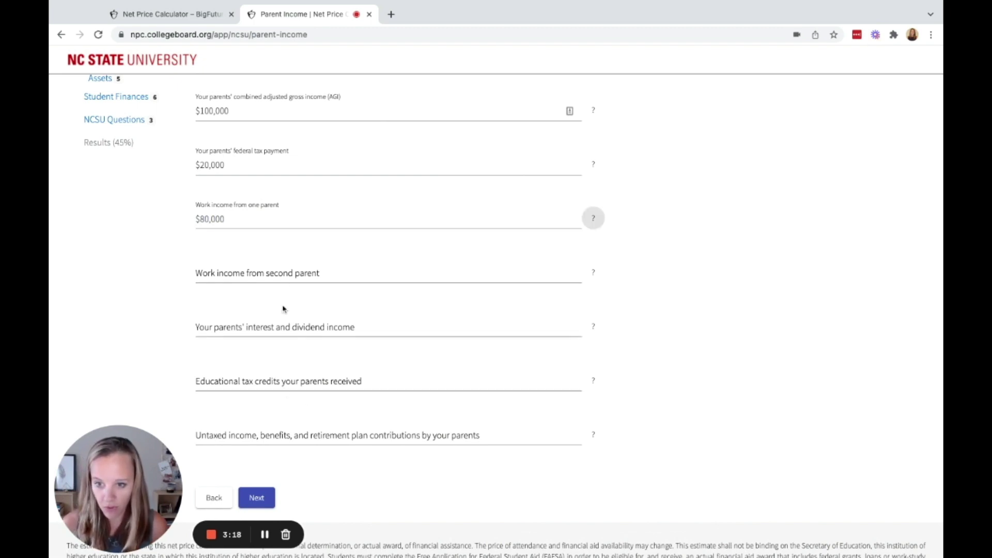
click(284, 274)
text(20,000)
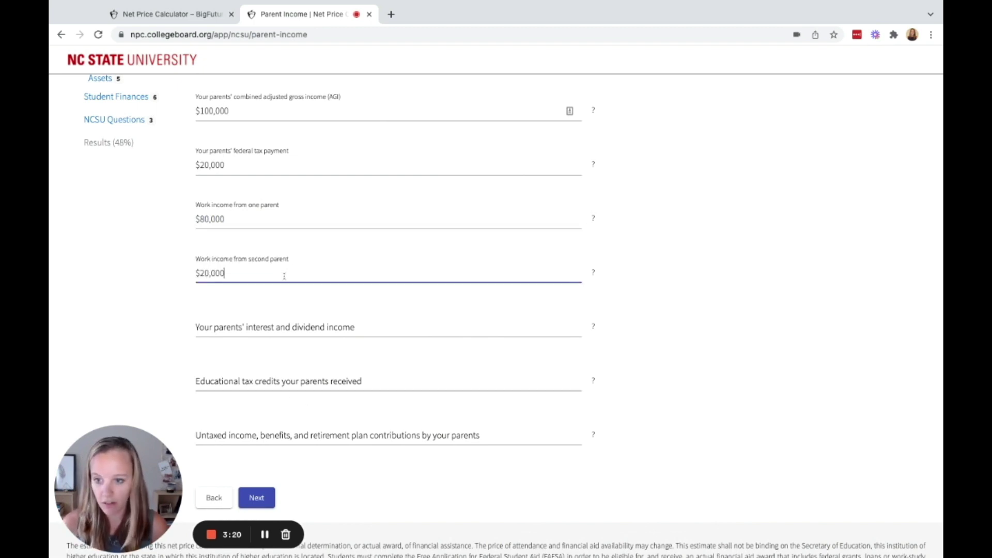
Enter $0 for the parents' interest and dividends, educational tax credits and untaxed income, and continue to parent assets.
click(276, 325)
text(0)
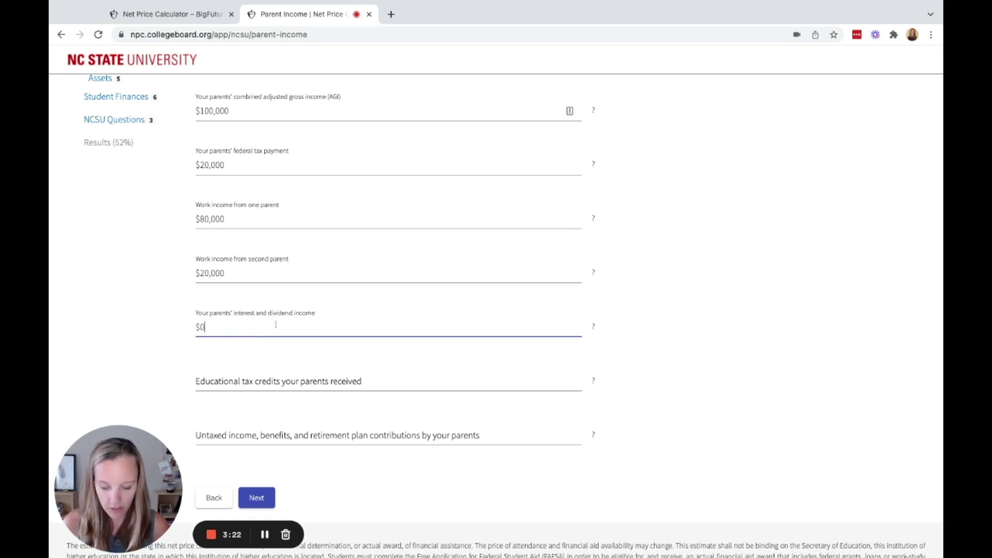
click(264, 377)
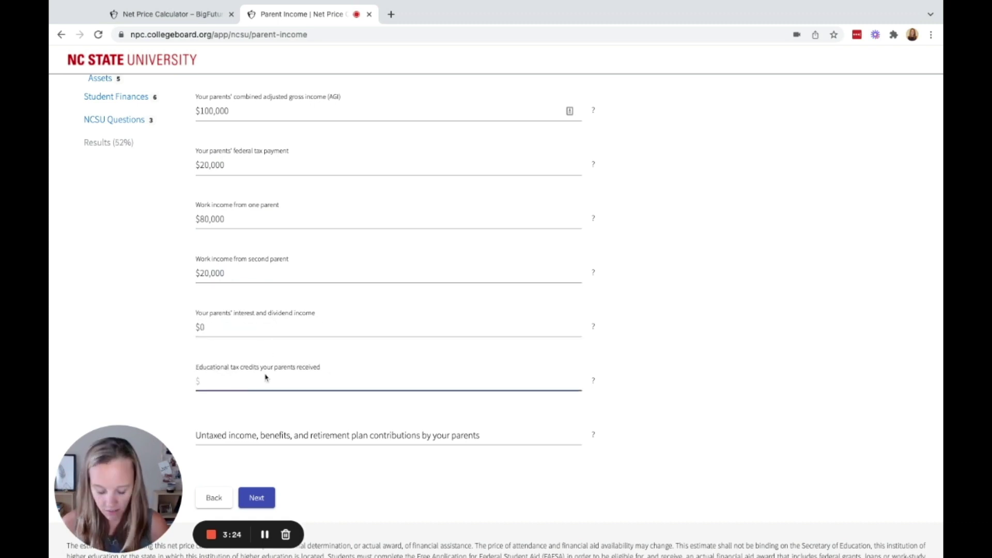
text(0)
scroll(266, 378, down, 1)
click(274, 401)
text(0)
click(257, 465)
Set the parents' cash, savings and checking amount to $20,000 and their investments to $50,000.
click(252, 215)
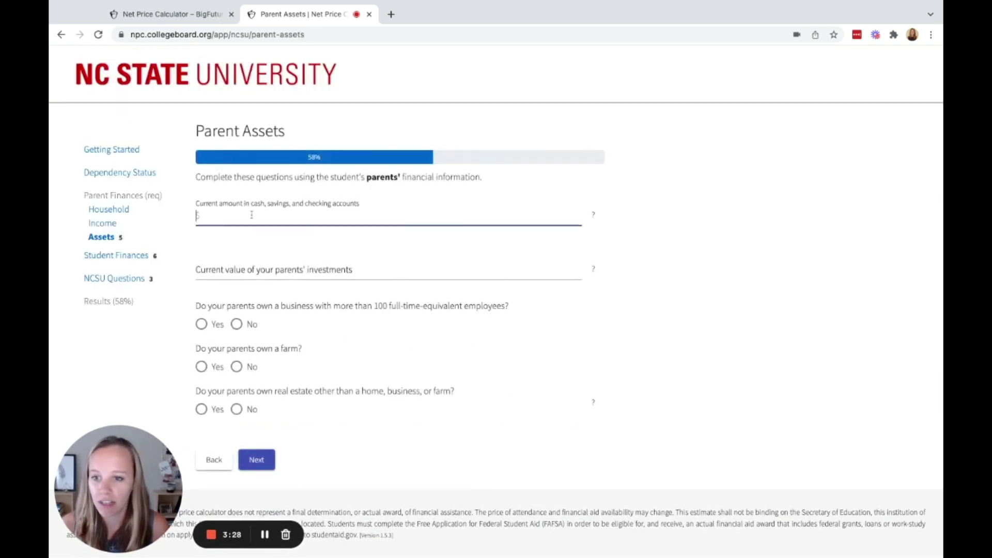
text(200000)
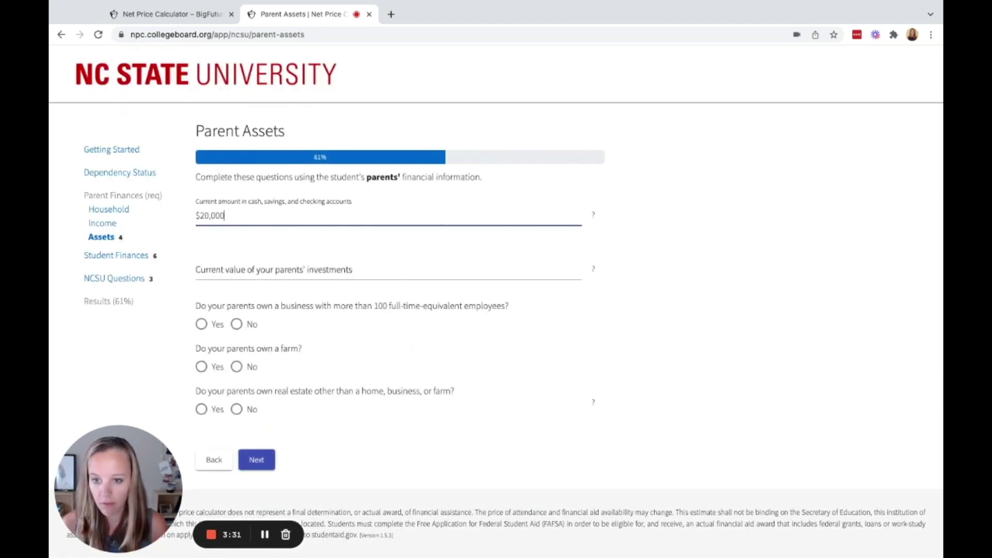
click(288, 264)
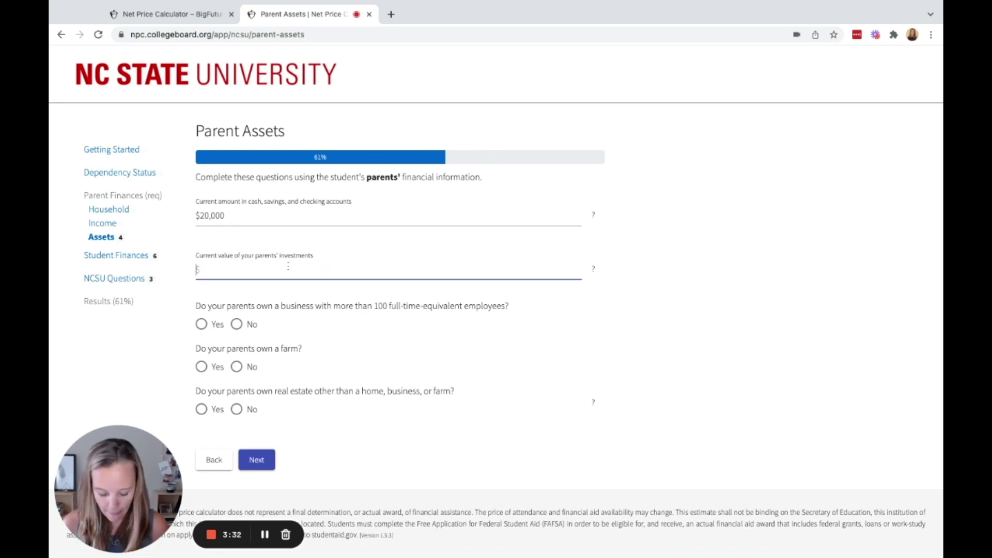
text(50,00)
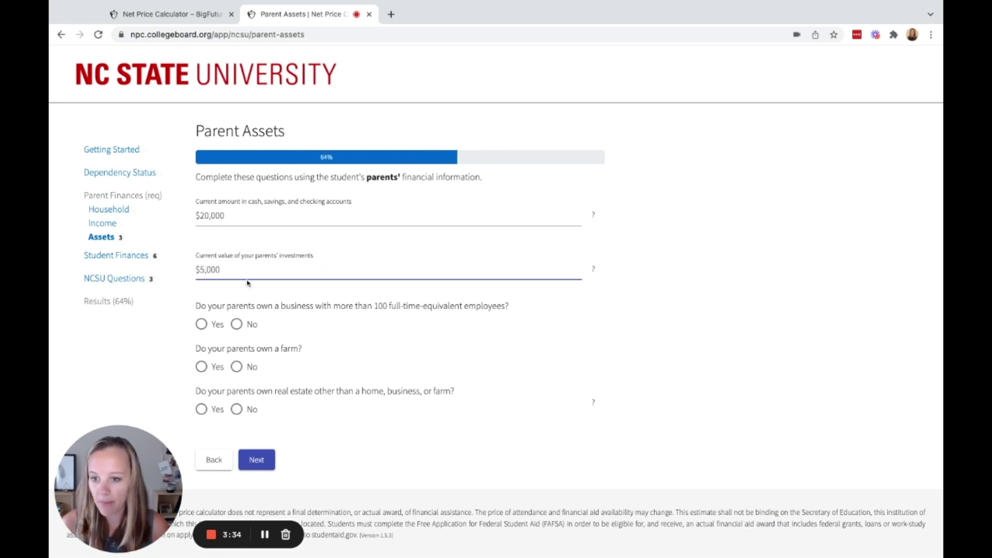
text(0)
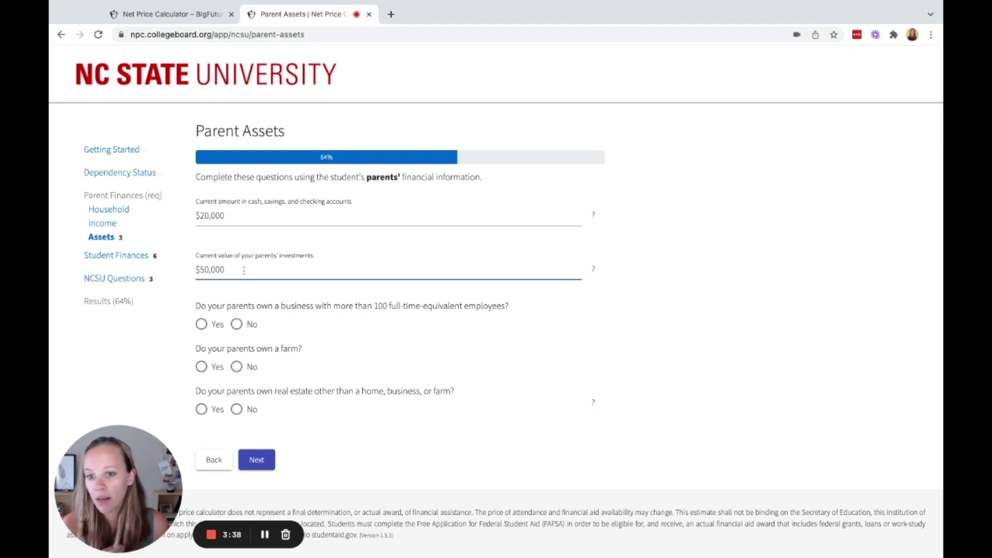
Answer No to parents owning a large business, a farm or other real estate, and continue to student finances.
click(236, 324)
click(236, 366)
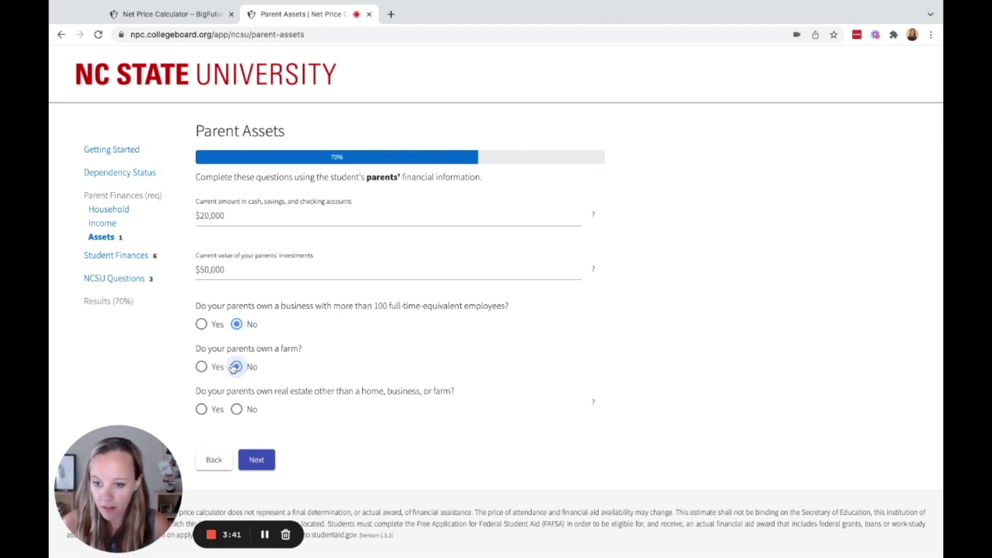
click(237, 409)
click(255, 463)
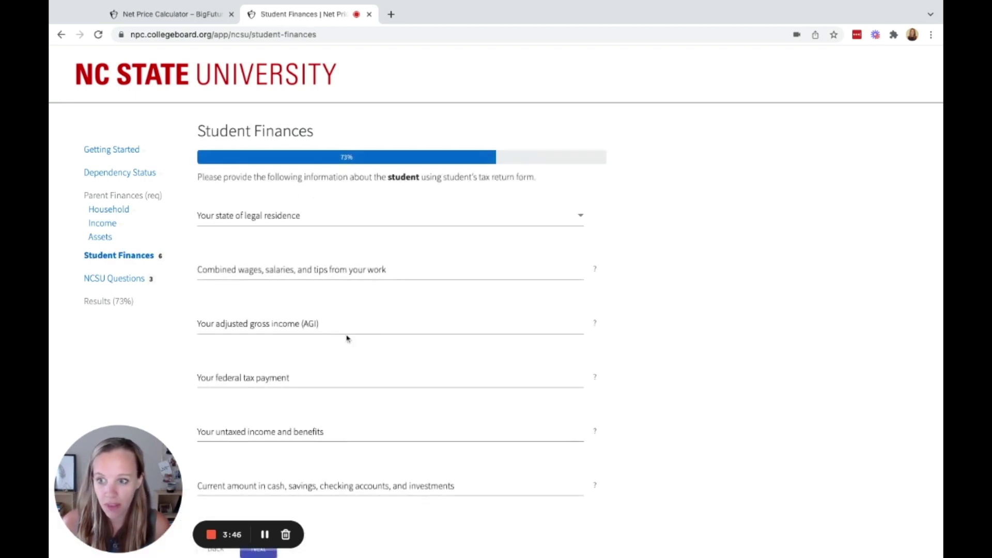
Set the student's state of legal residence to North Carolina and both the work wages and adjusted gross income to $3,000.
click(267, 223)
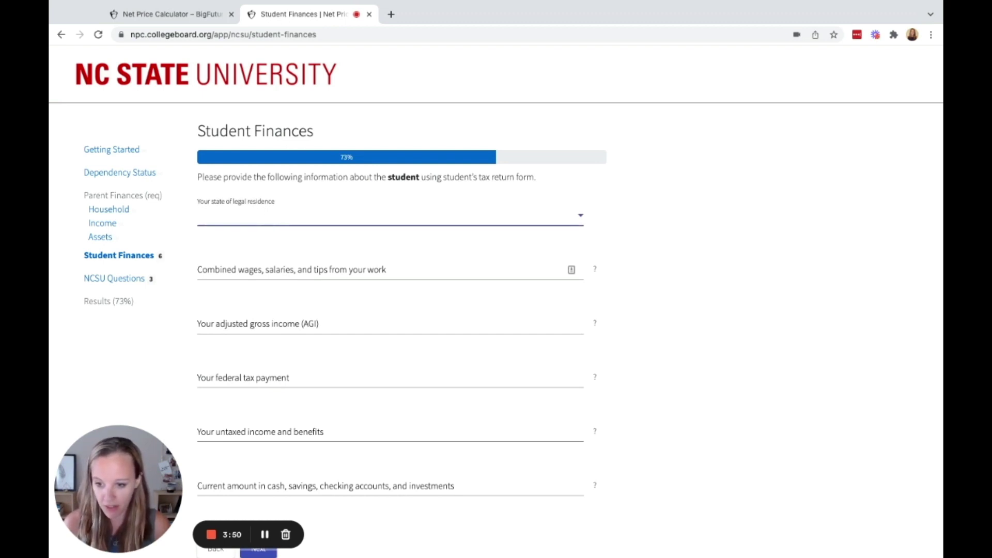
click(284, 419)
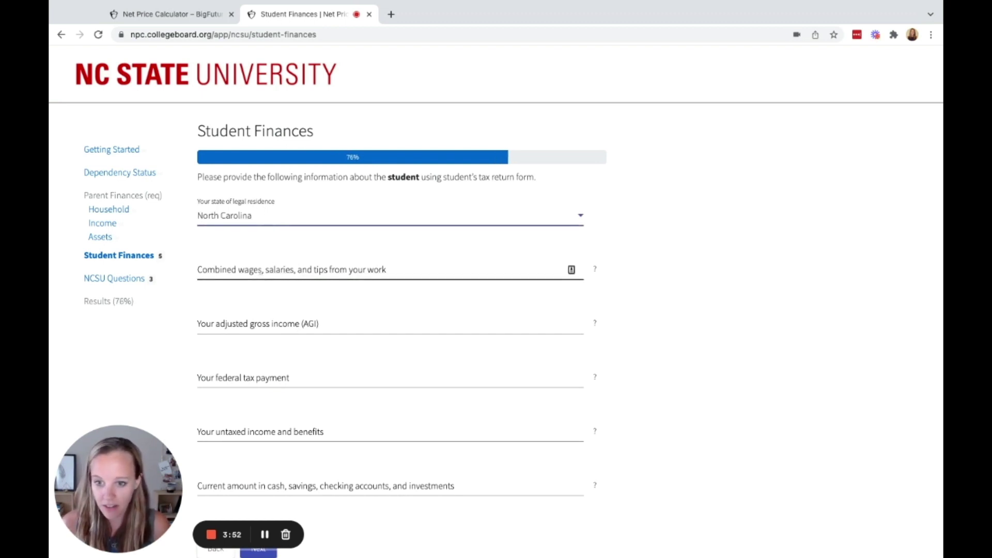
click(259, 271)
drag(383, 178, 455, 178)
click(296, 259)
click(280, 269)
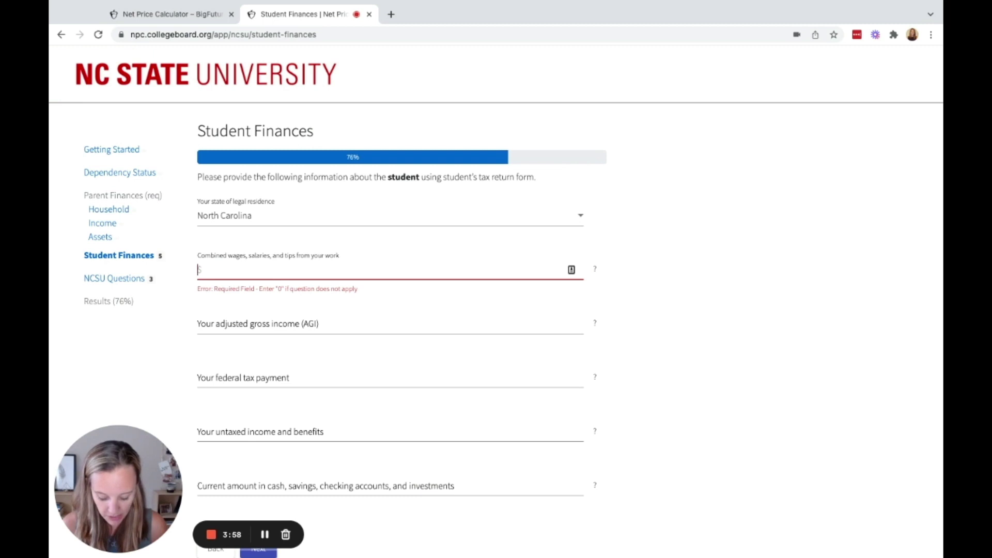
text(3000)
click(287, 321)
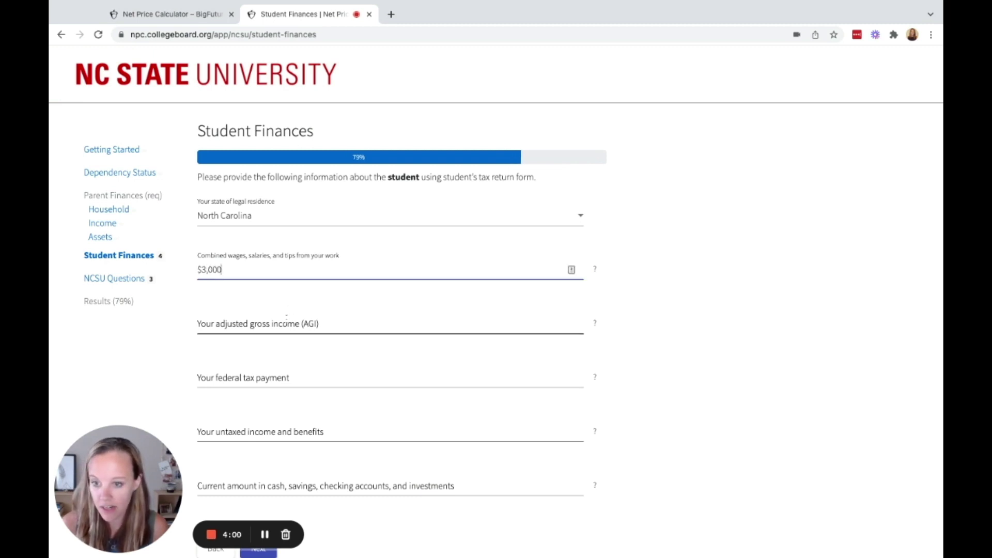
text(3000)
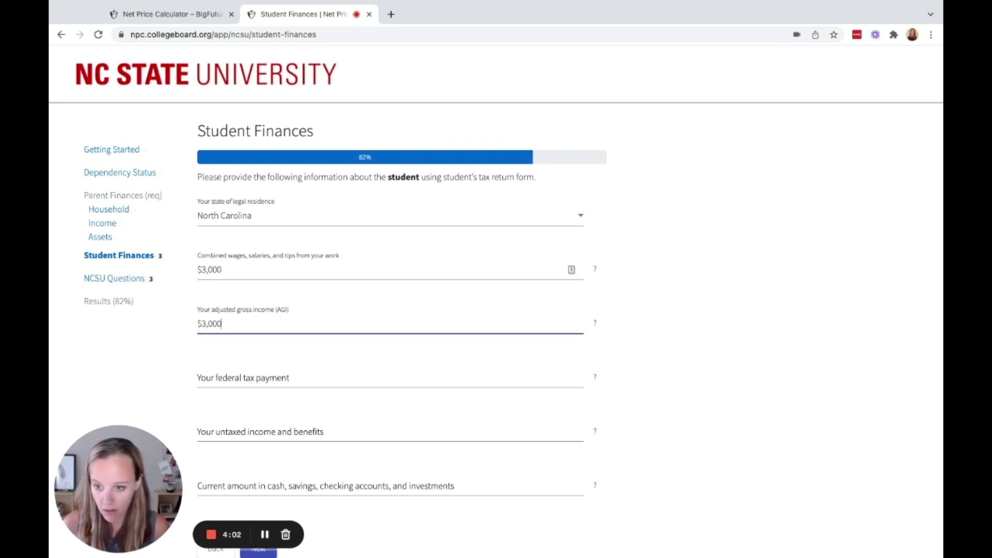
Complete the student finances with $0 federal tax payment, $0 untaxed income and benefits, and an amount for cash and investments.
click(299, 373)
text(0)
scroll(379, 387, down, 1)
click(288, 343)
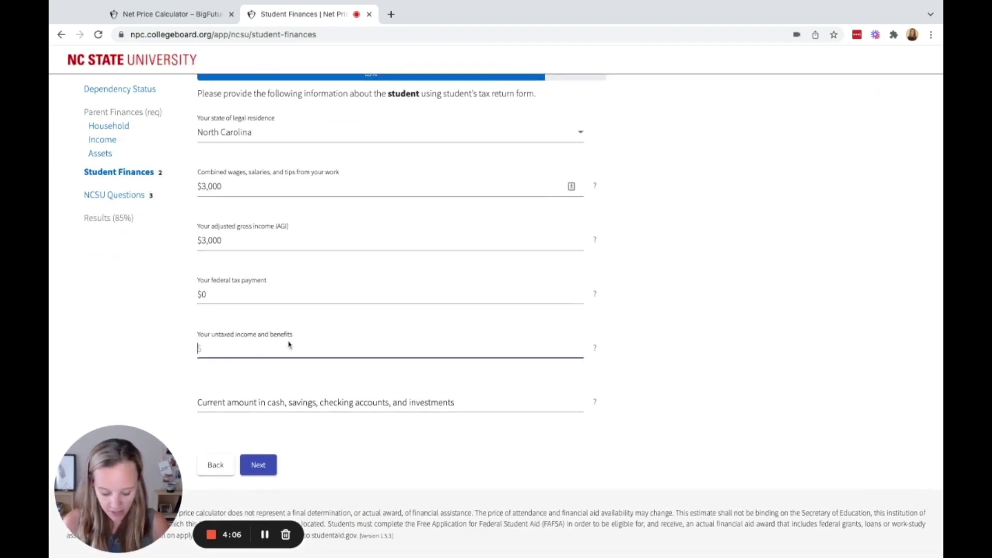
text(0)
click(291, 402)
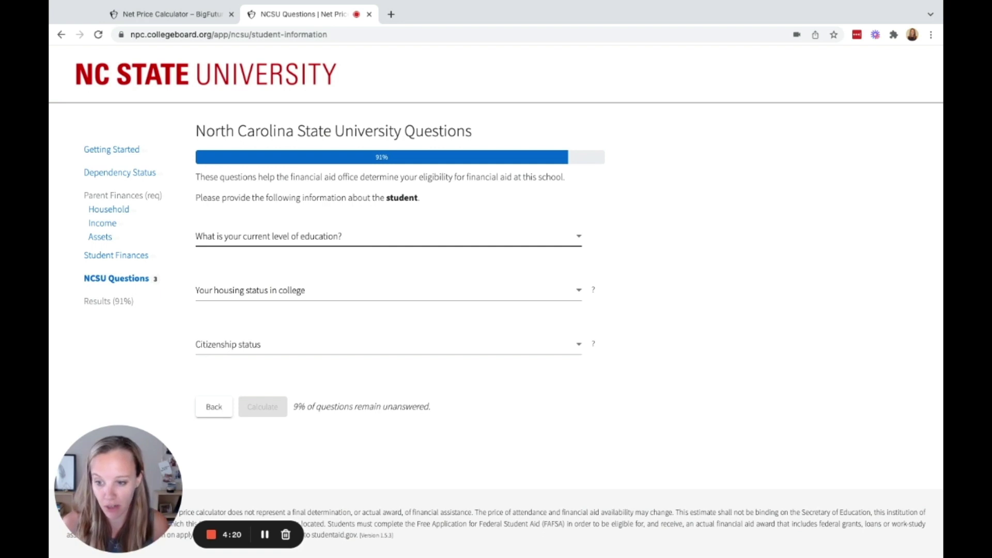
Set the student's current level of education to 12th grade and the college housing status to On campus.
click(496, 236)
click(496, 224)
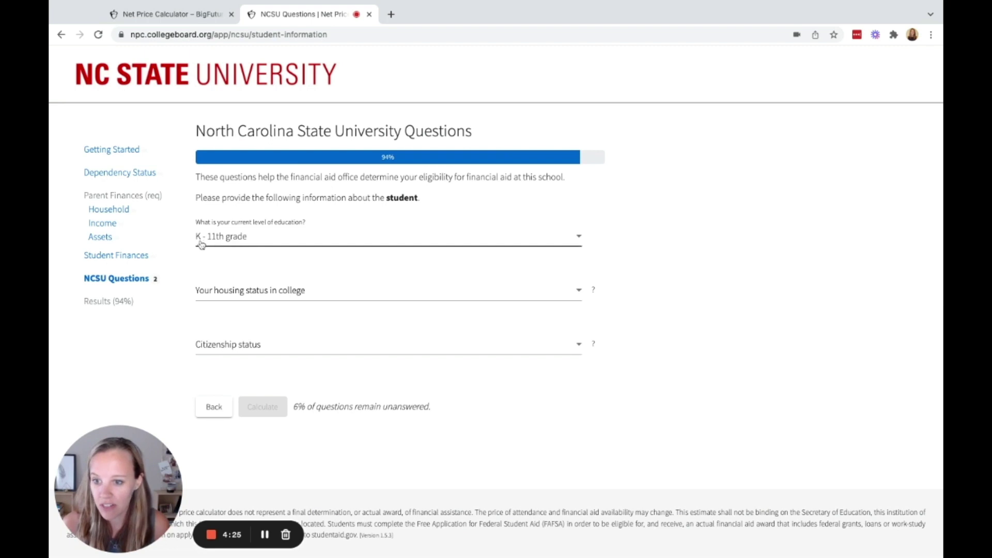
click(223, 238)
click(243, 256)
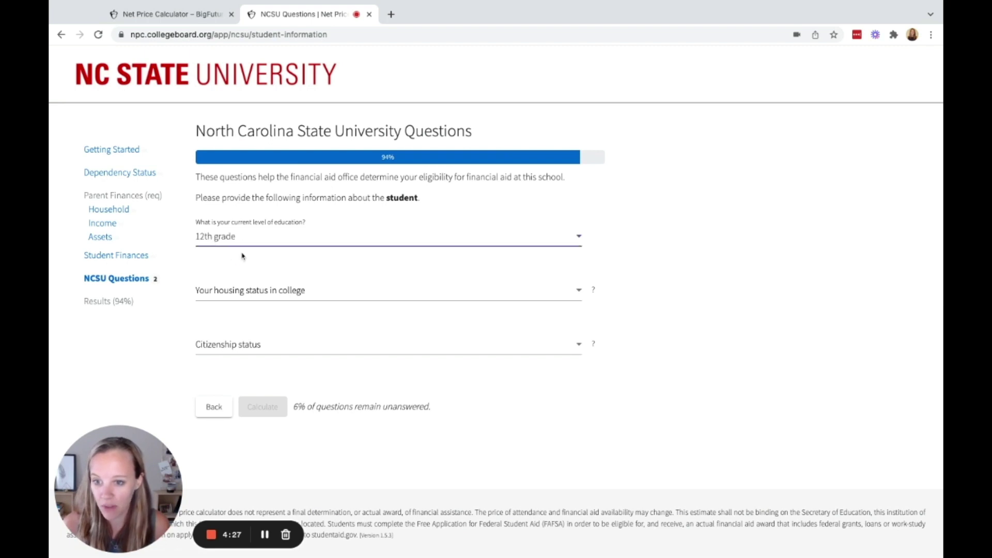
click(239, 290)
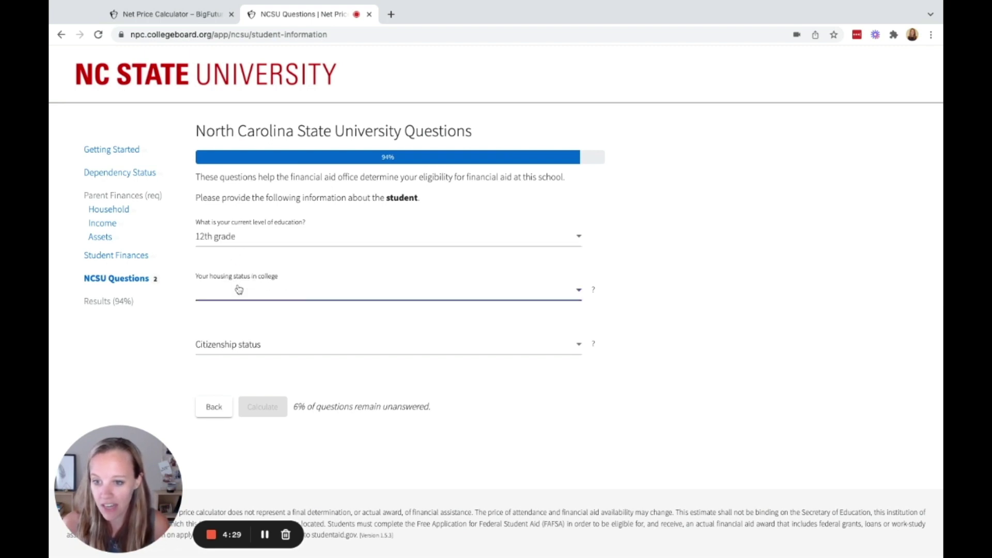
click(246, 313)
Choose the student's citizenship status and calculate the net price.
click(255, 347)
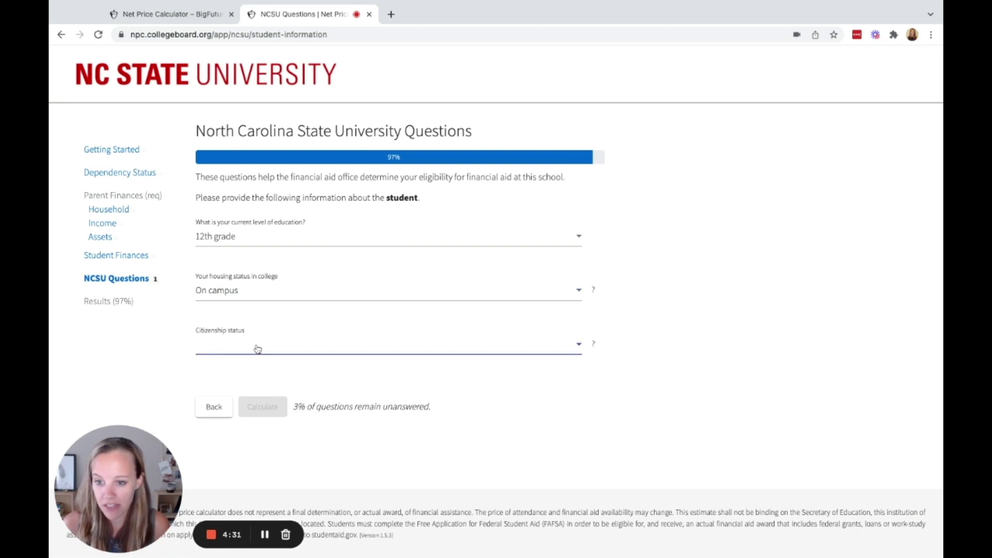
click(259, 366)
click(262, 407)
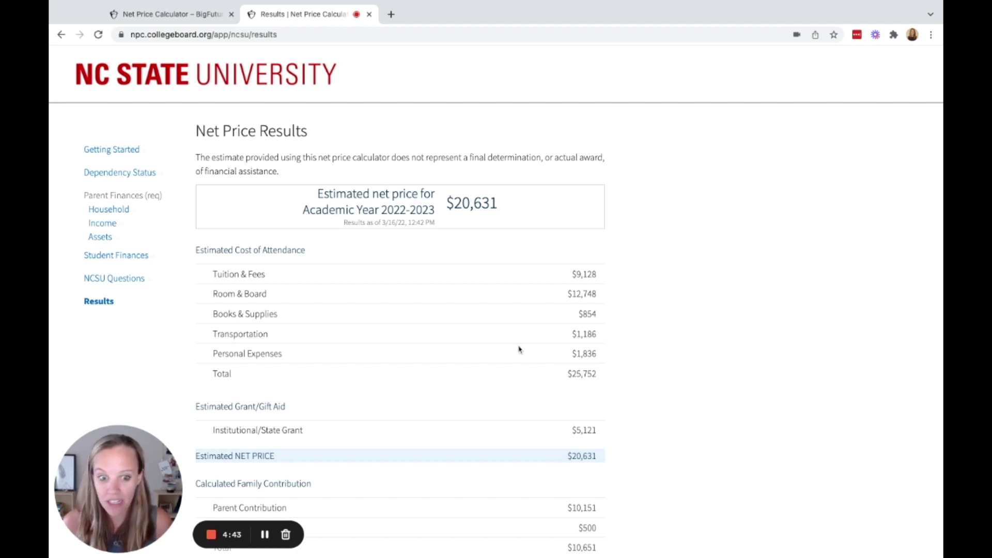
Review the net price results, examining the estimated net price and the tuition and fees and room and board costs.
scroll(519, 349, down, 3)
scroll(520, 350, down, 4)
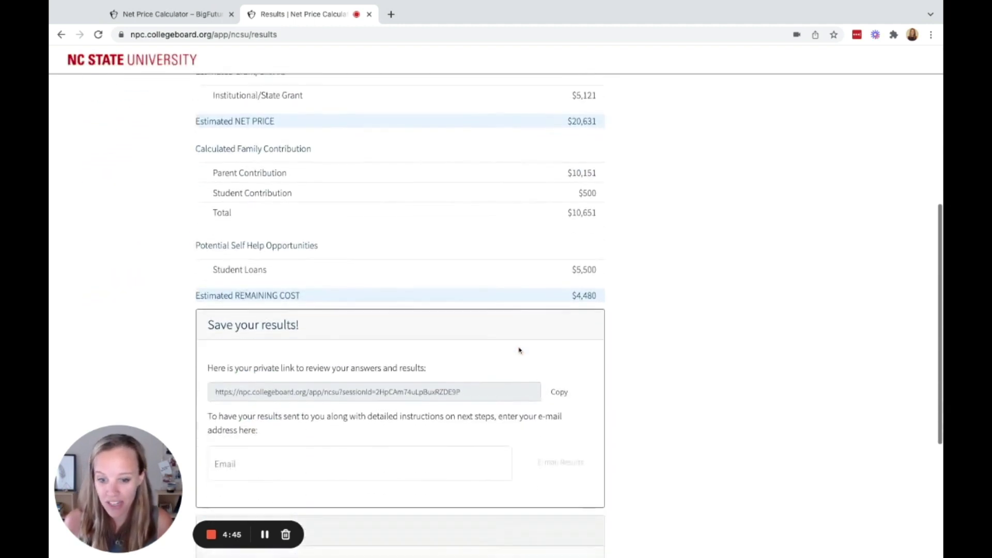
scroll(520, 350, up, 7)
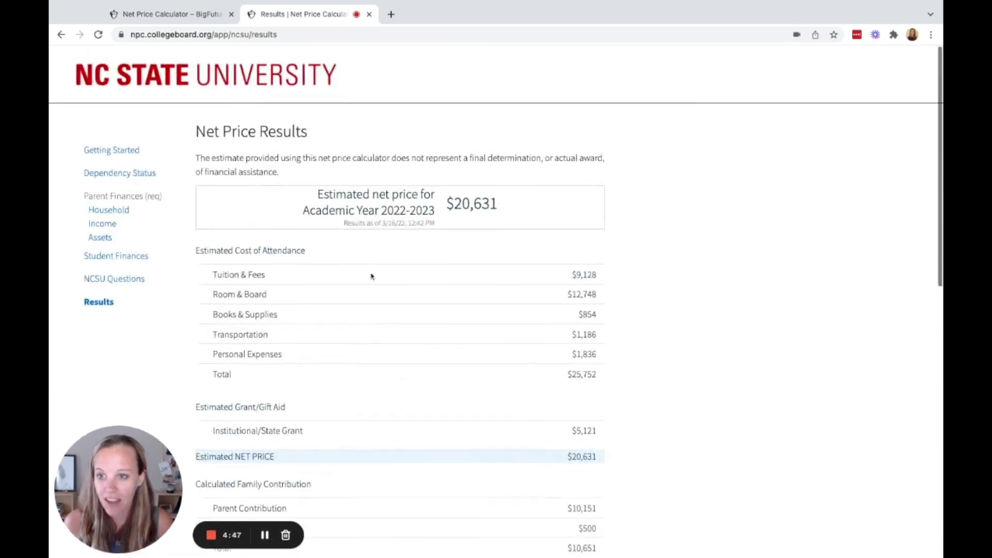
triple_click(308, 193)
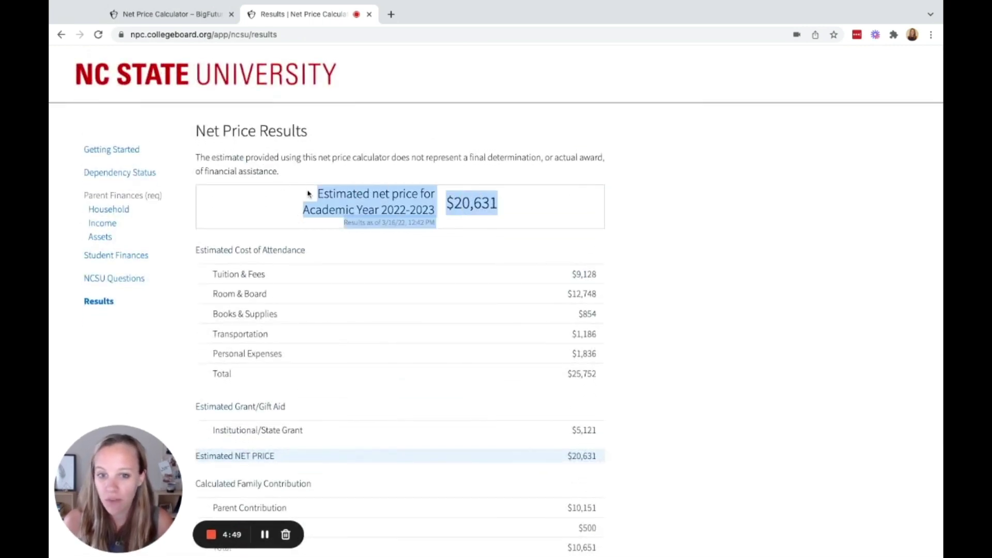
drag(507, 208, 446, 205)
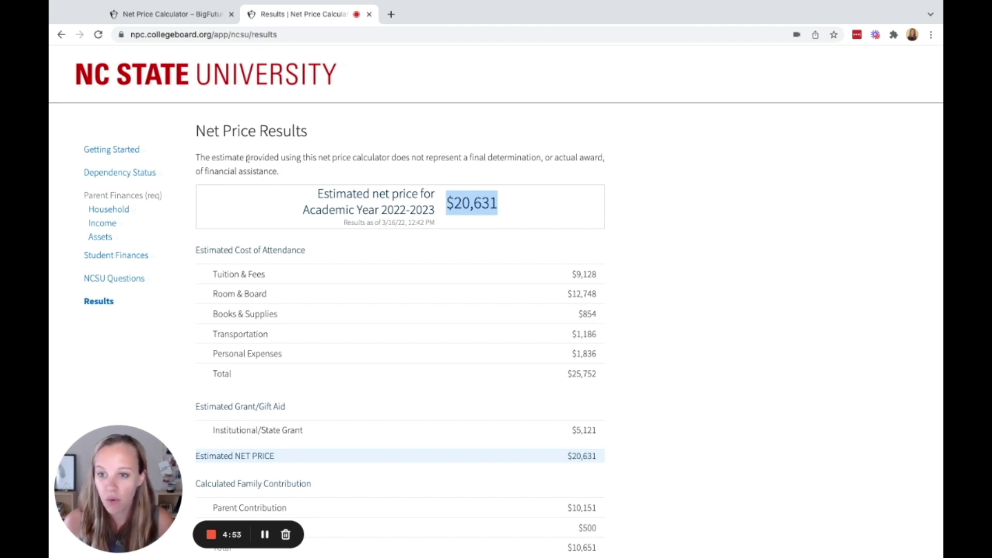
scroll(362, 241, down, 1)
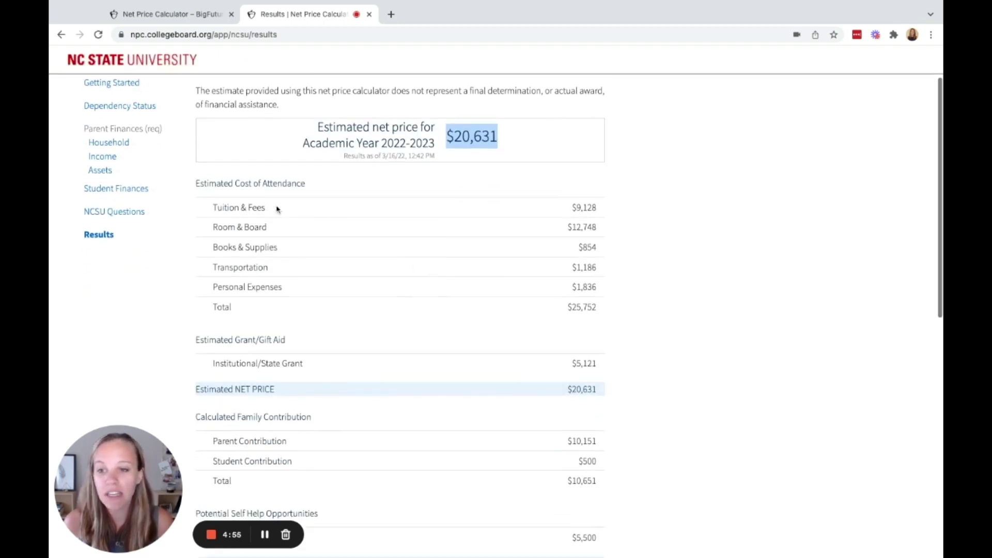
drag(216, 208, 598, 228)
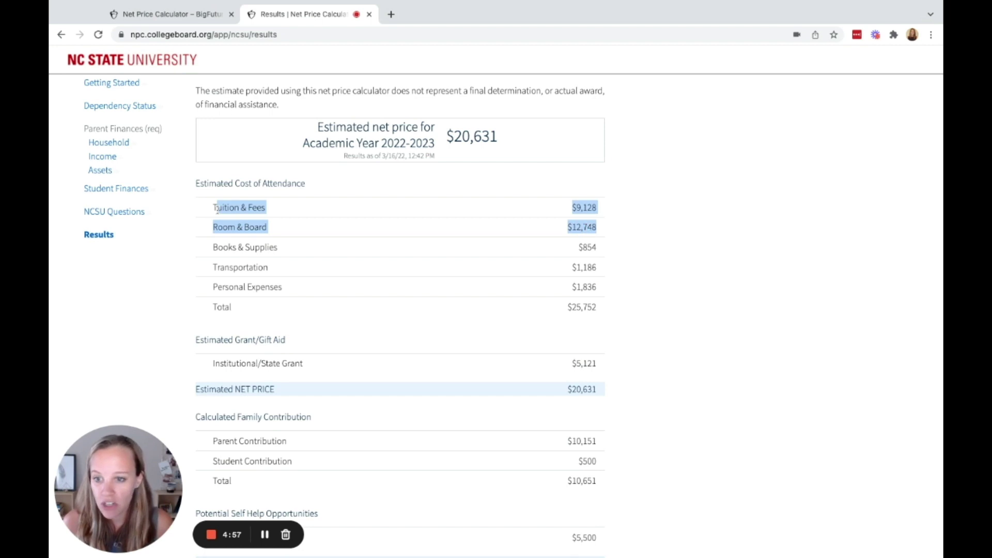
click(240, 227)
click(533, 230)
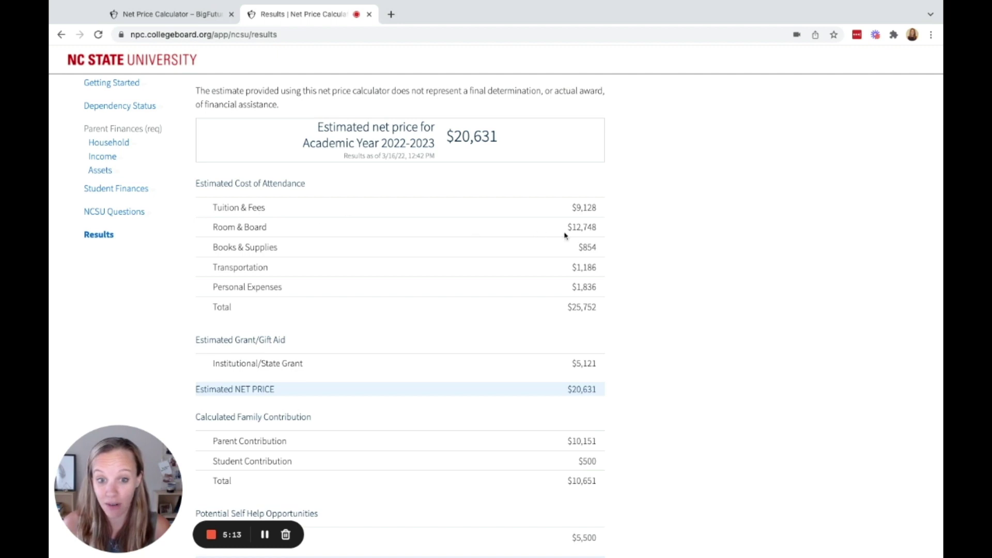
Examine the estimated cost of attendance, reading the explanations for room and board, books and supplies, and transportation.
click(241, 226)
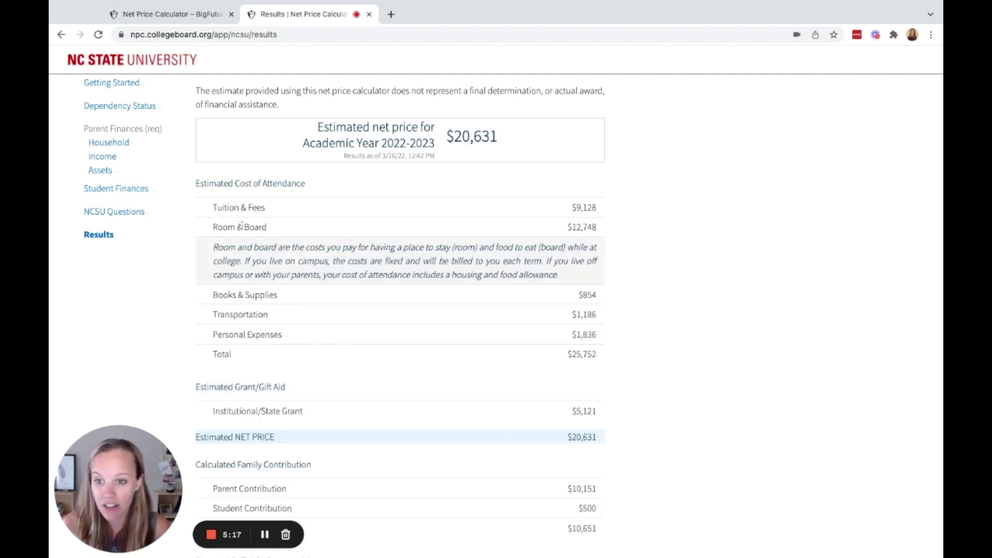
click(252, 228)
click(249, 248)
click(249, 252)
click(244, 268)
click(244, 268)
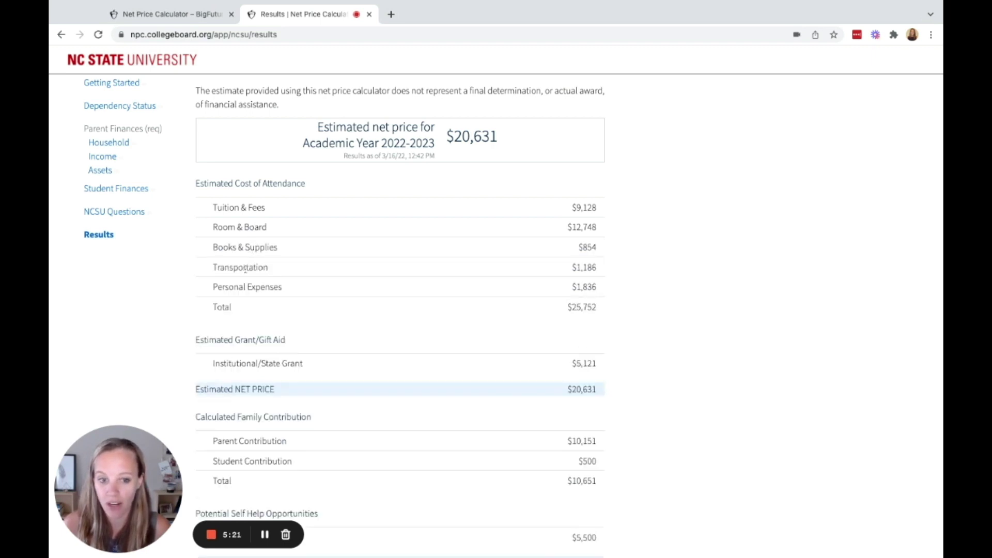
scroll(620, 308, down, 1)
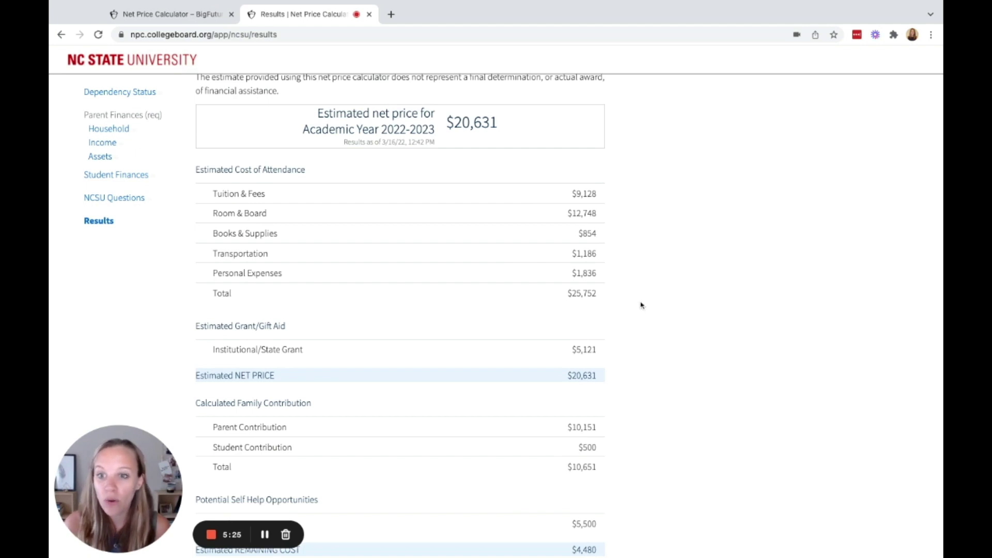
drag(209, 169, 317, 175)
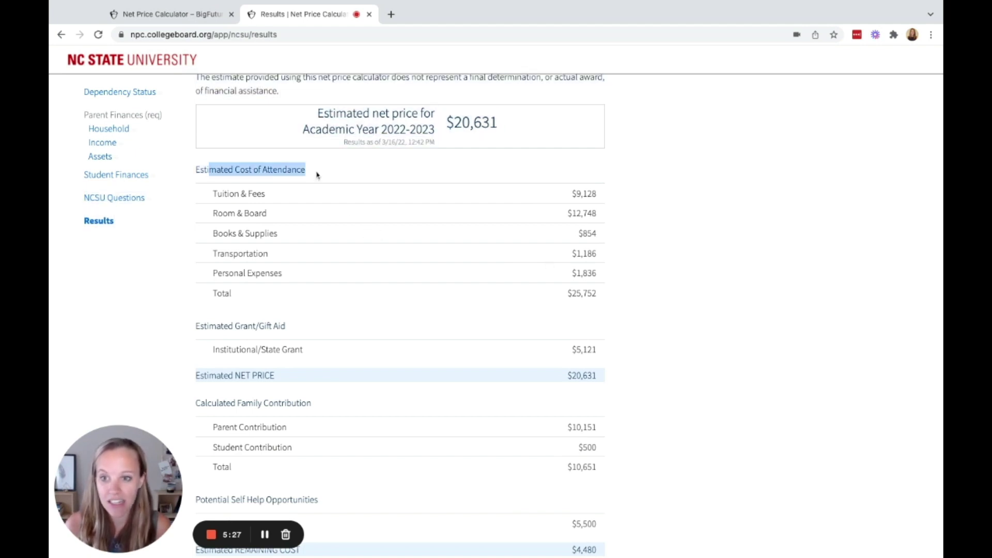
click(812, 267)
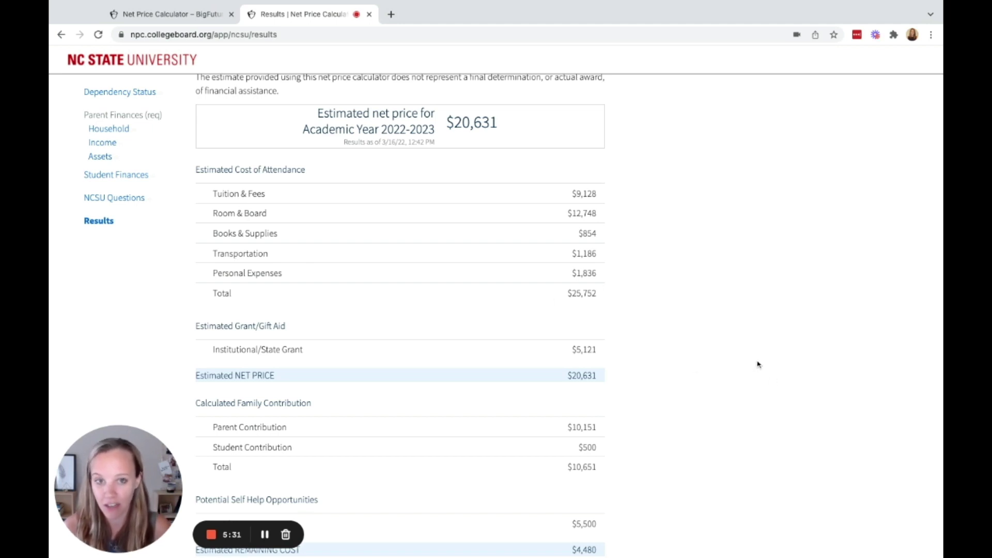
Examine the institutional/state grant and the calculated family contribution, covering the parent, student and total amounts.
scroll(758, 366, down, 3)
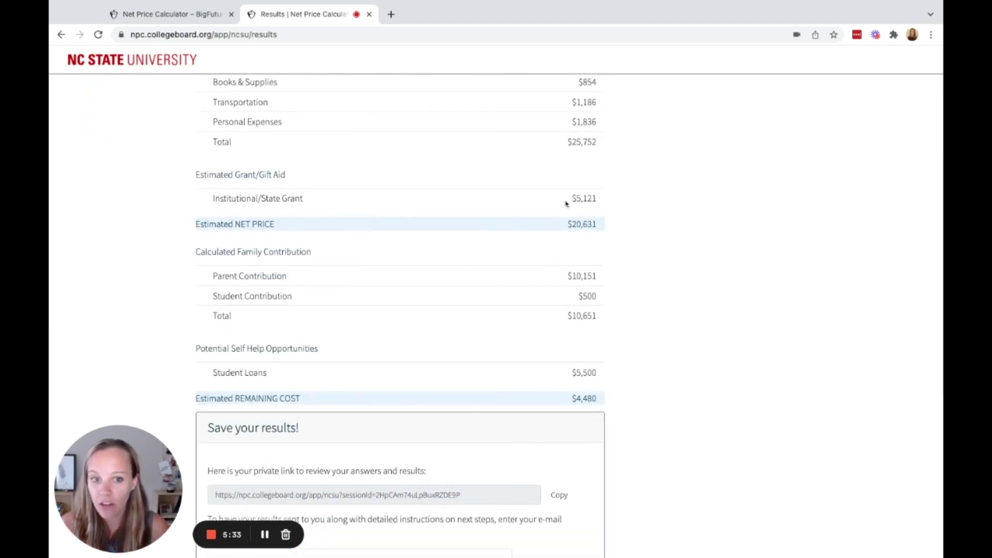
scroll(519, 253, down, 2)
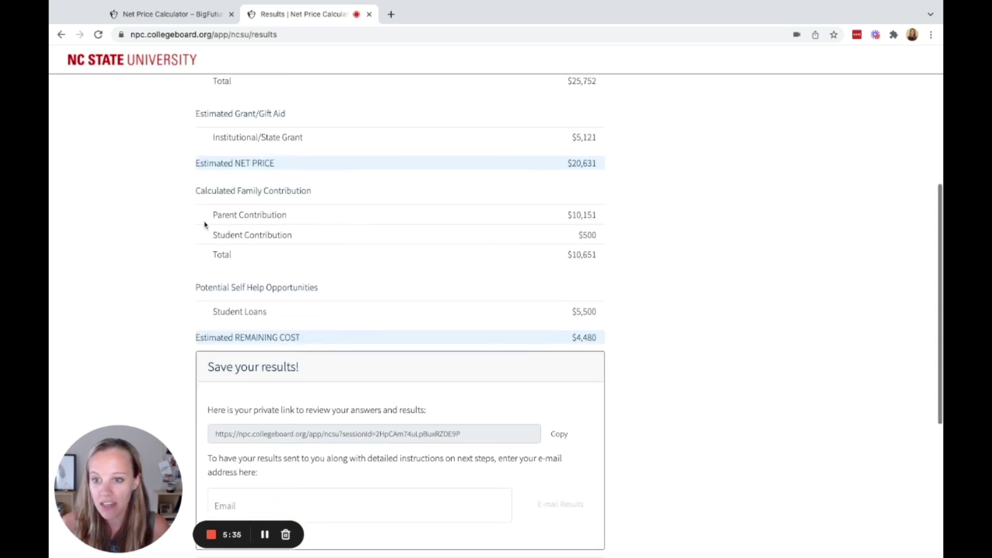
drag(192, 192, 566, 215)
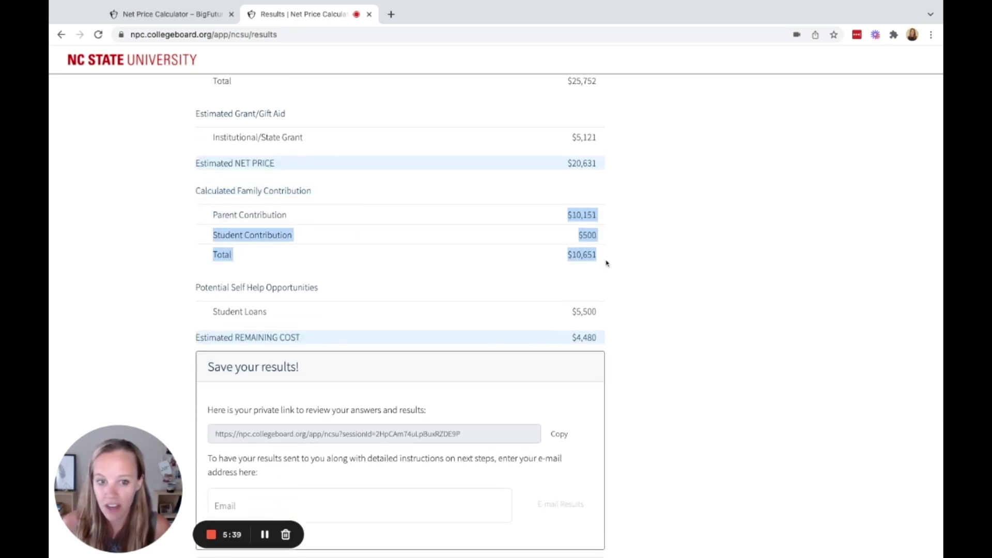
drag(658, 246, 600, 257)
click(671, 266)
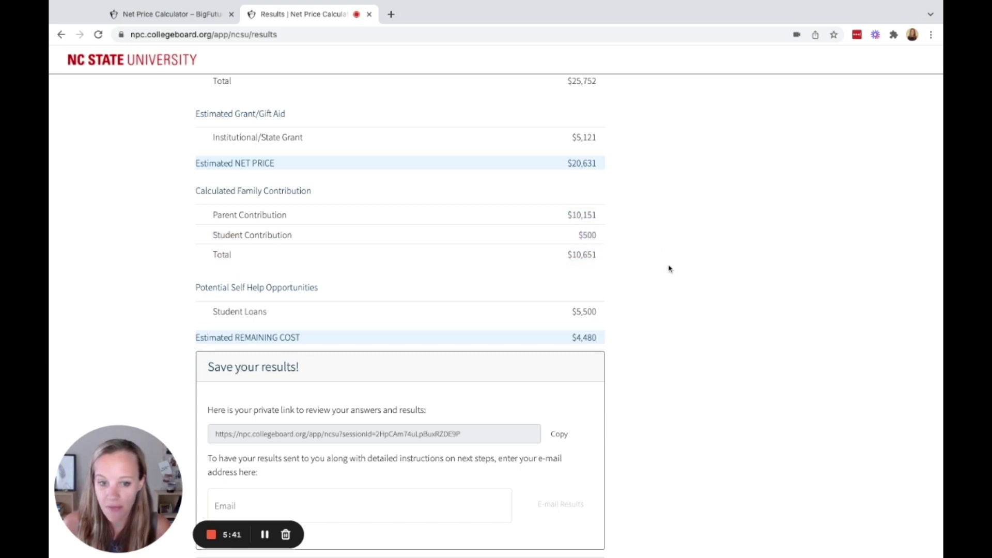
Examine the student loan amount and estimated remaining cost, including the options for saving the results and the next steps.
double_click(608, 312)
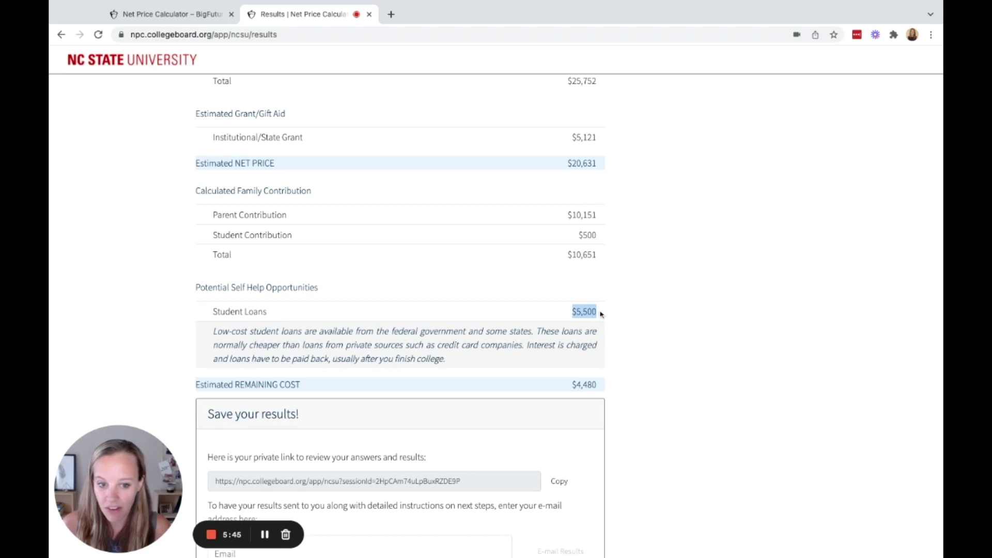
scroll(650, 323, down, 1)
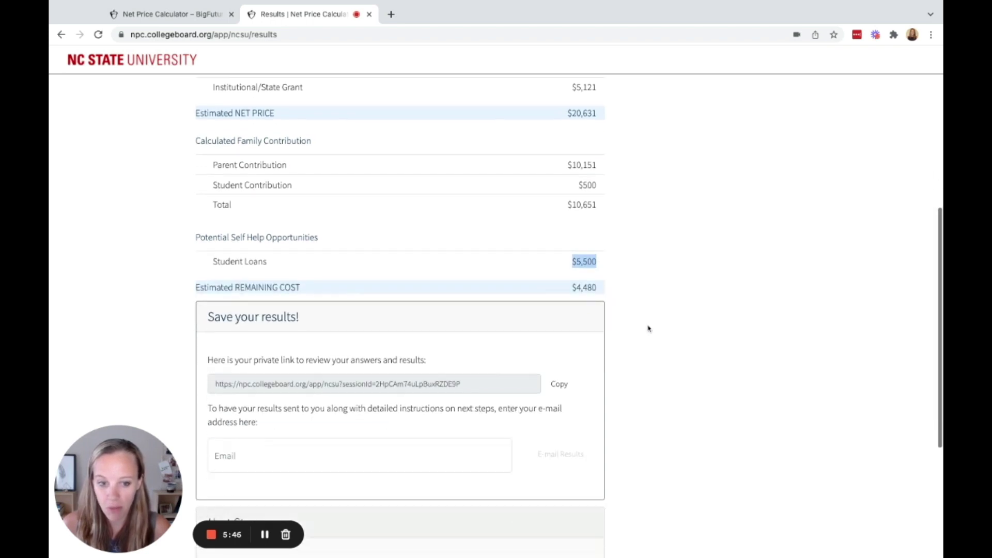
double_click(595, 288)
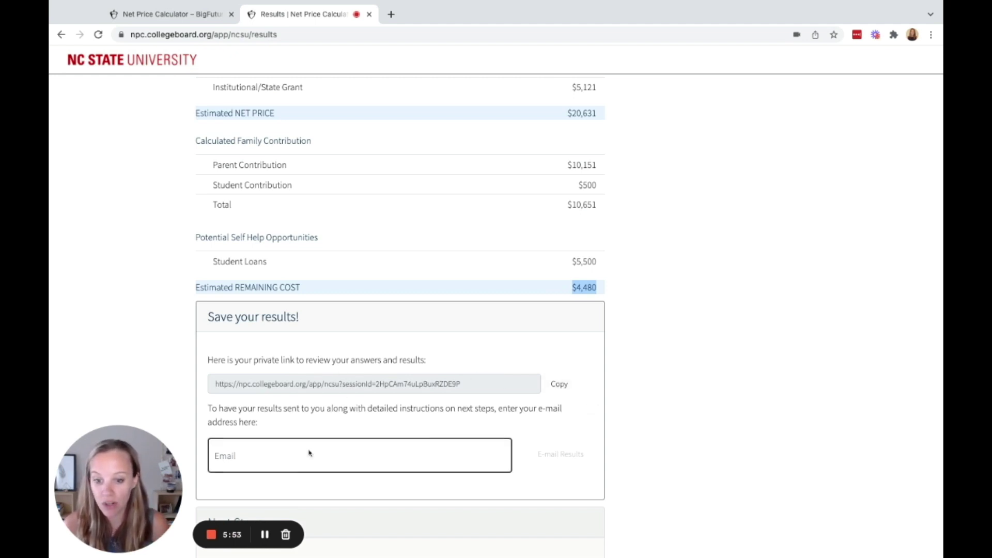
scroll(532, 437, down, 4)
scroll(473, 440, down, 1)
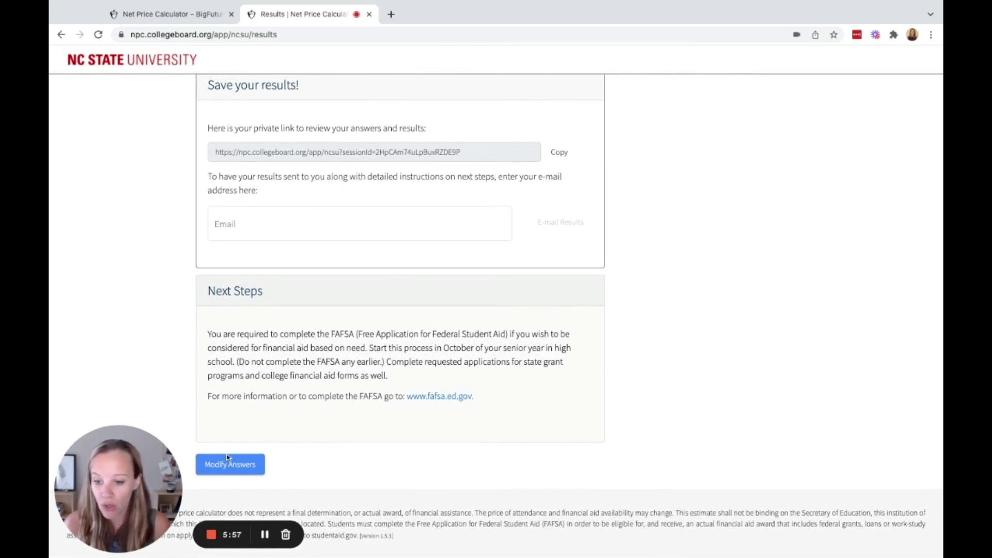
Return to the estimated net price for Academic Year 2022-2023 and compare it with the family contribution and self-help breakdown.
scroll(625, 321, up, 10)
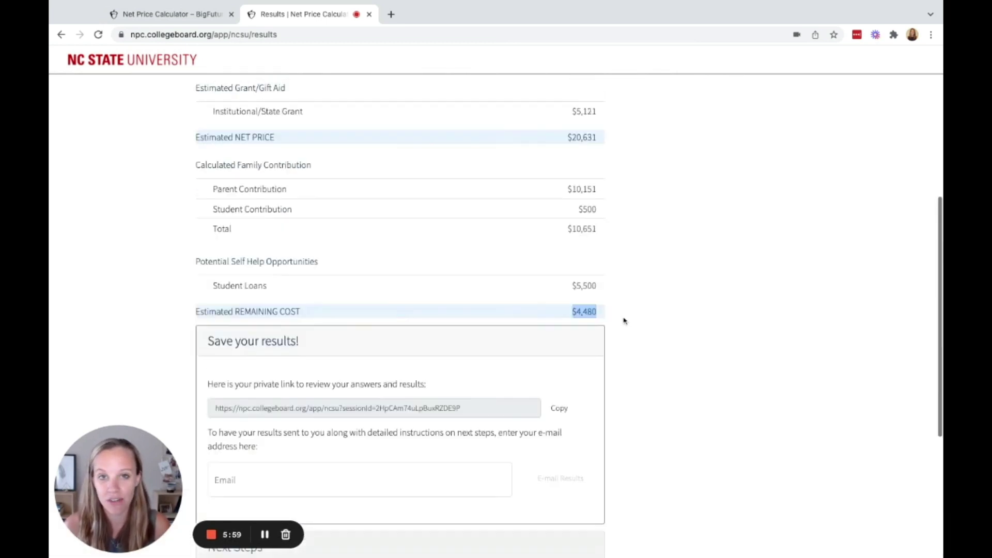
drag(446, 112, 517, 117)
click(442, 121)
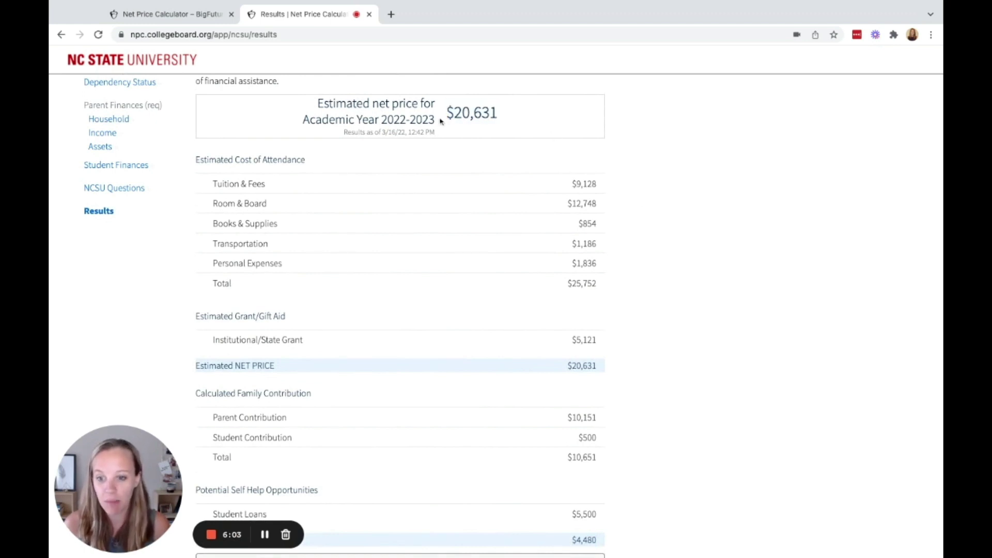
drag(441, 121, 499, 116)
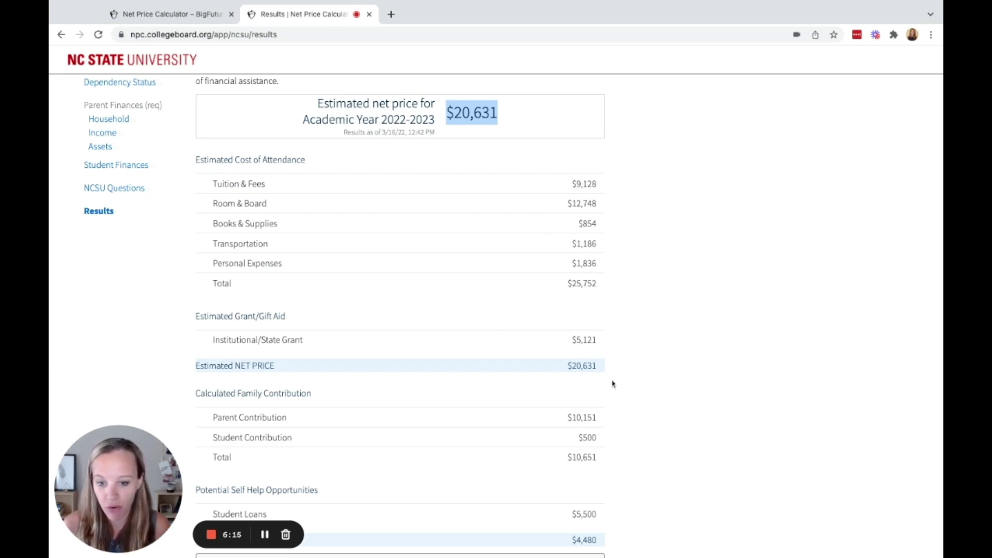
scroll(558, 377, down, 3)
drag(196, 278, 609, 416)
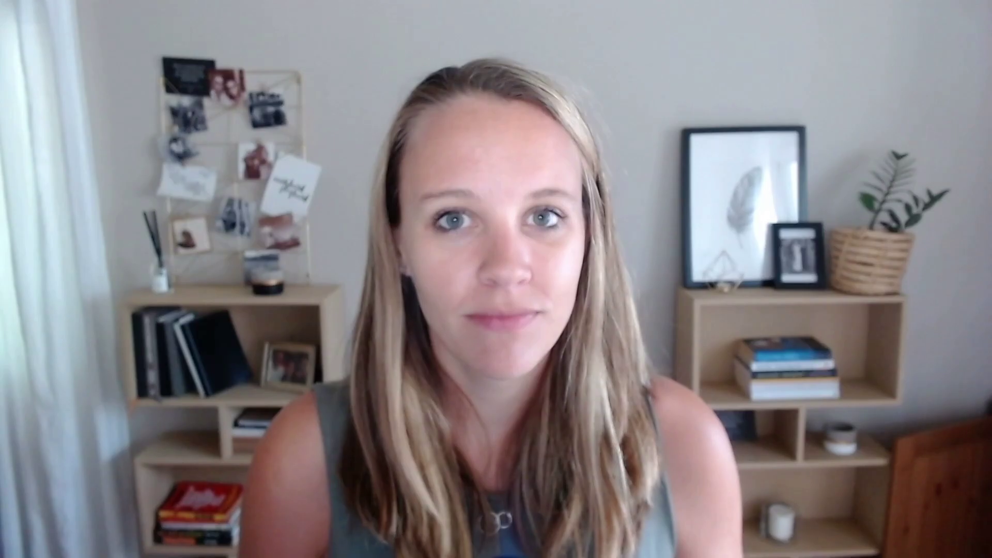